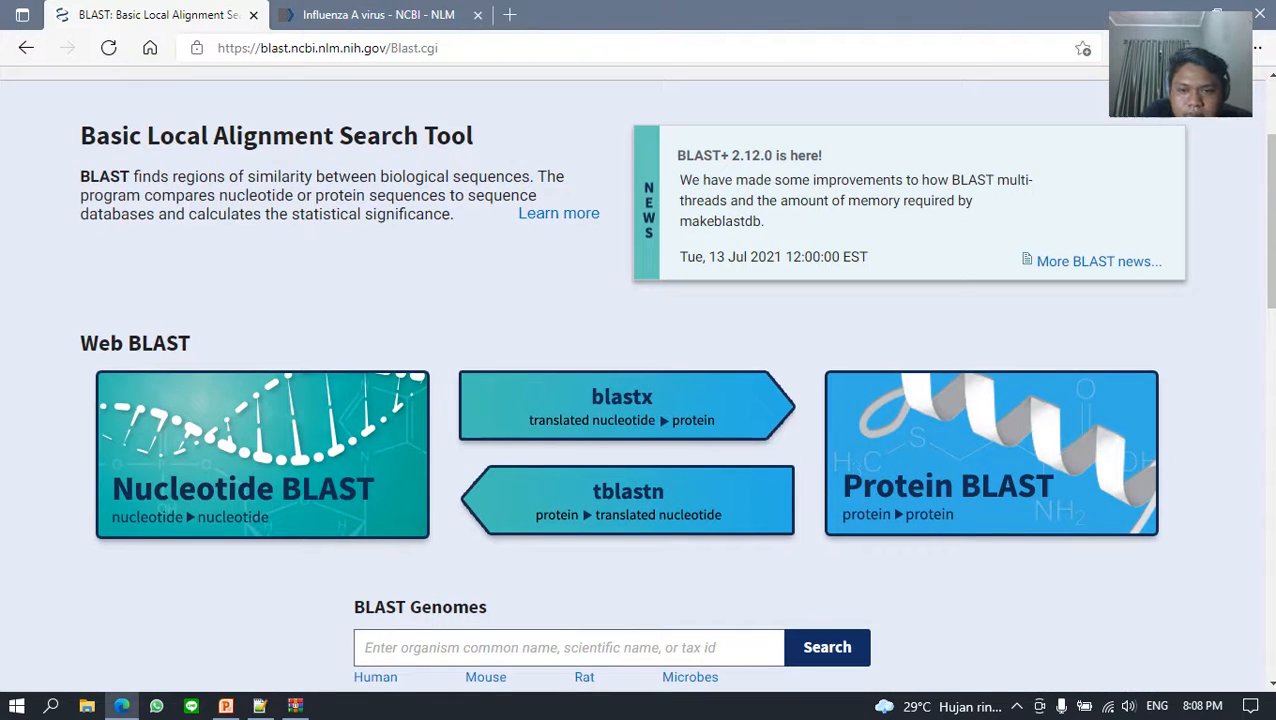
Step: Look over the Web BLAST programs, the standalone and API options, and the specialized searches on the BLAST home page
scroll(145, 412, "down", 1)
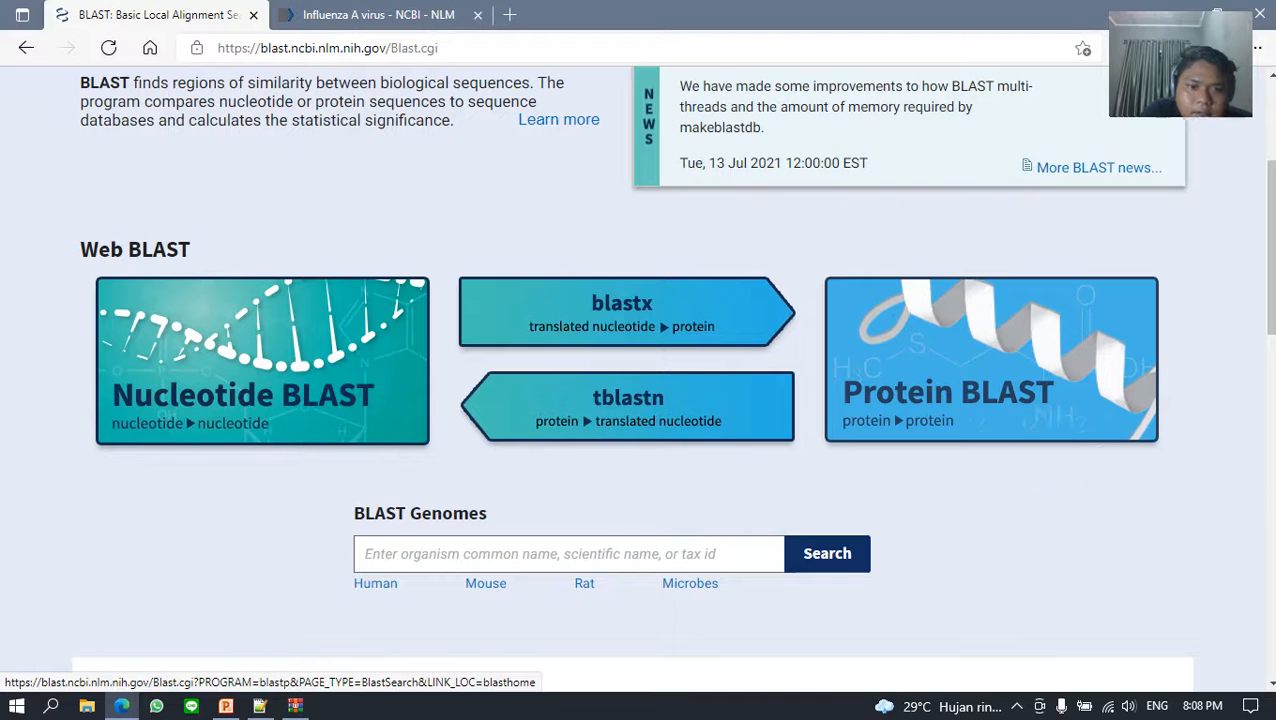
scroll(1030, 450, "down", 3)
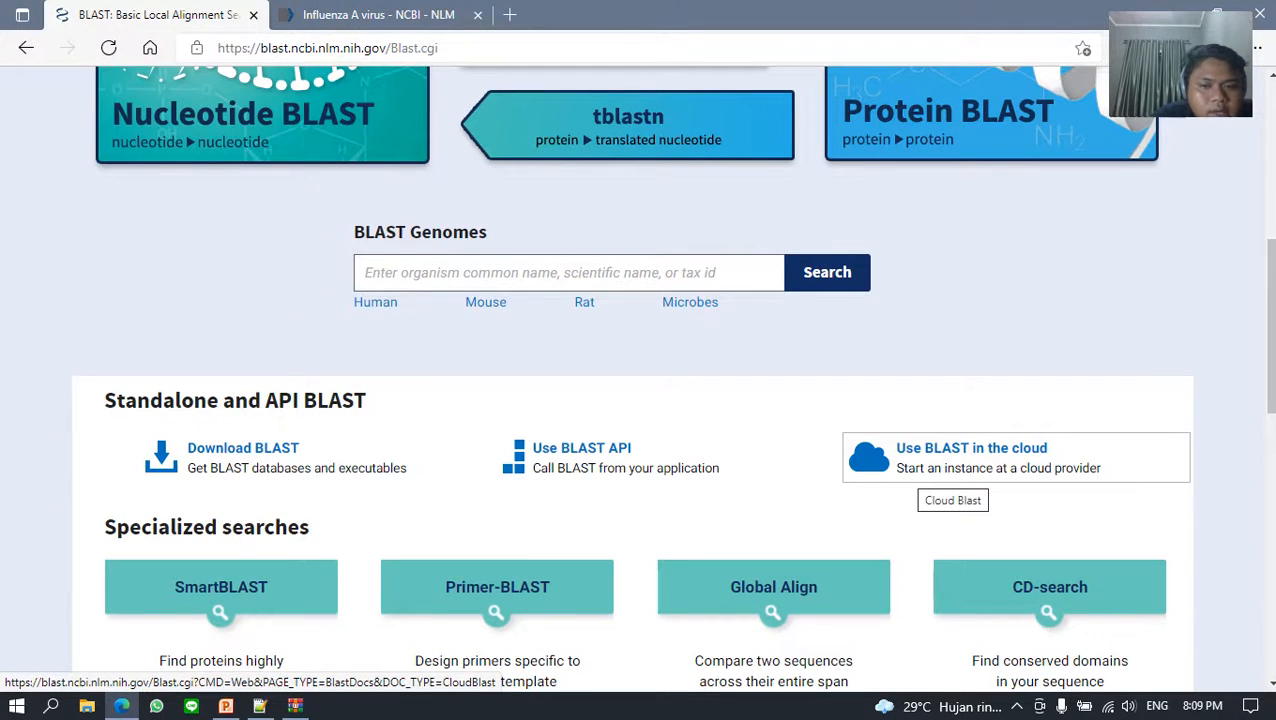
scroll(600, 457, "down", 2)
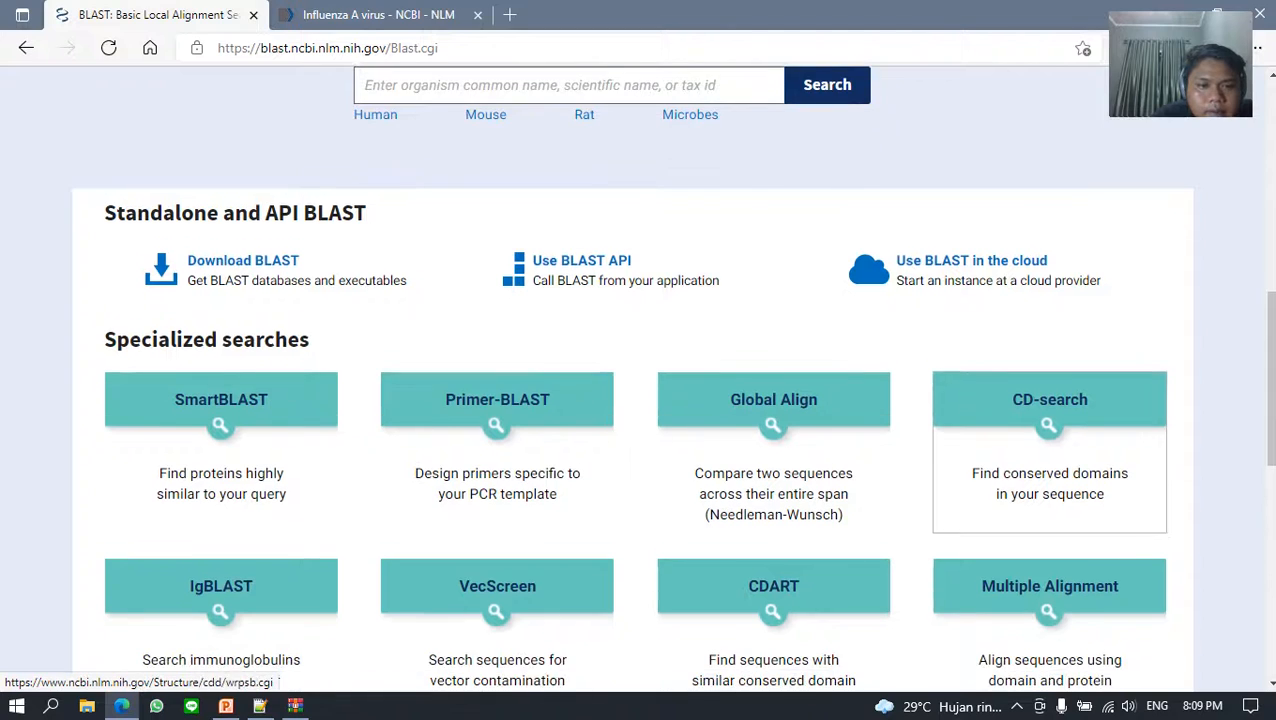
scroll(1049, 450, "down", 3)
scroll(1049, 450, "down", 3)
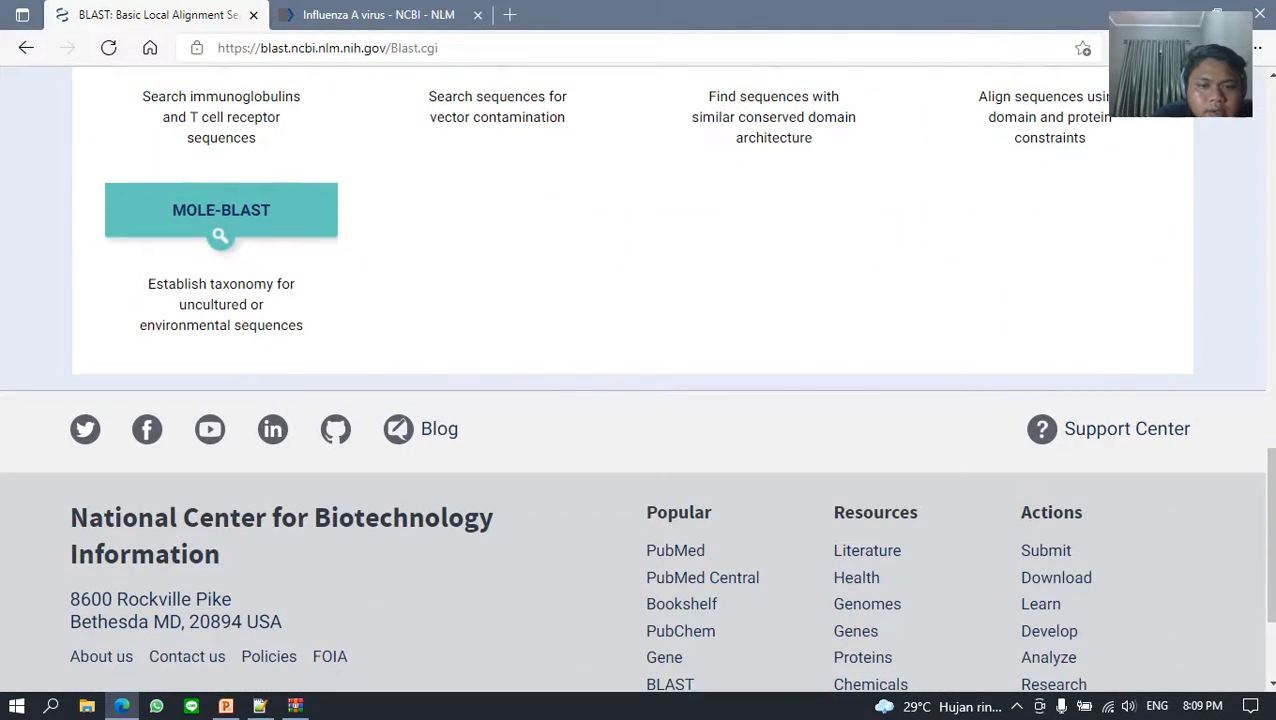
scroll(1049, 600, "up", 9)
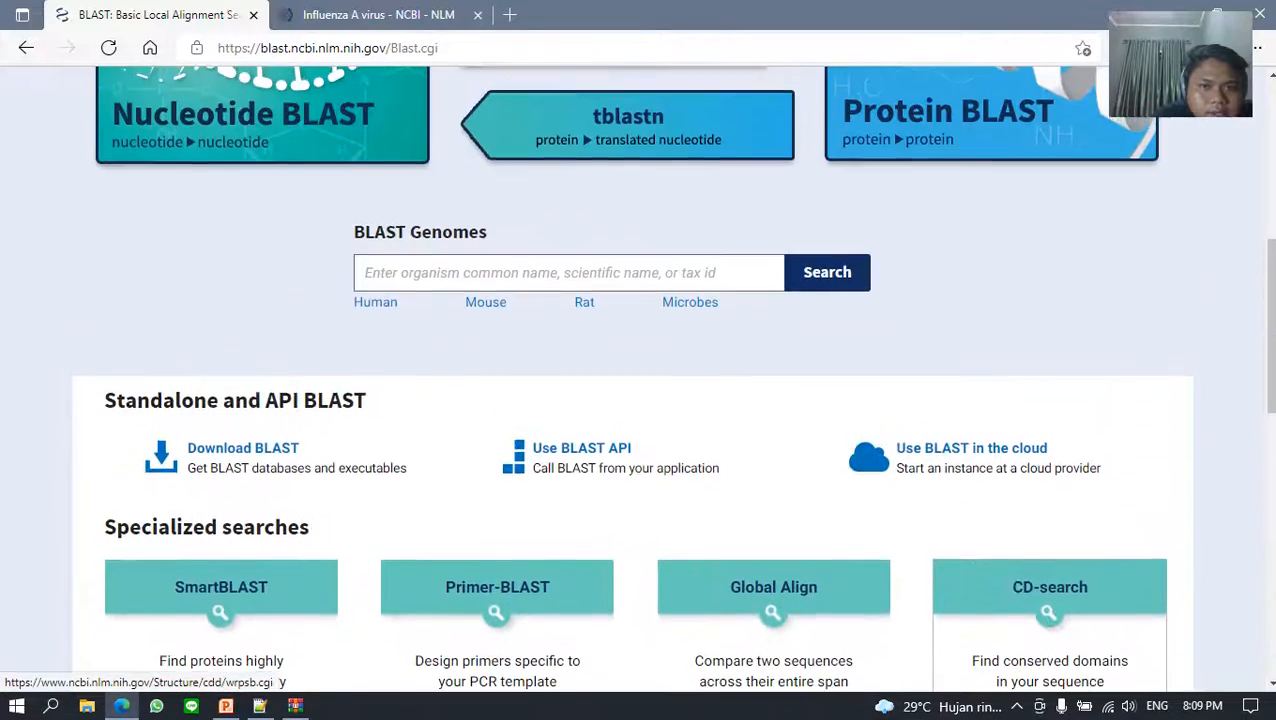
scroll(1049, 600, "up", 5)
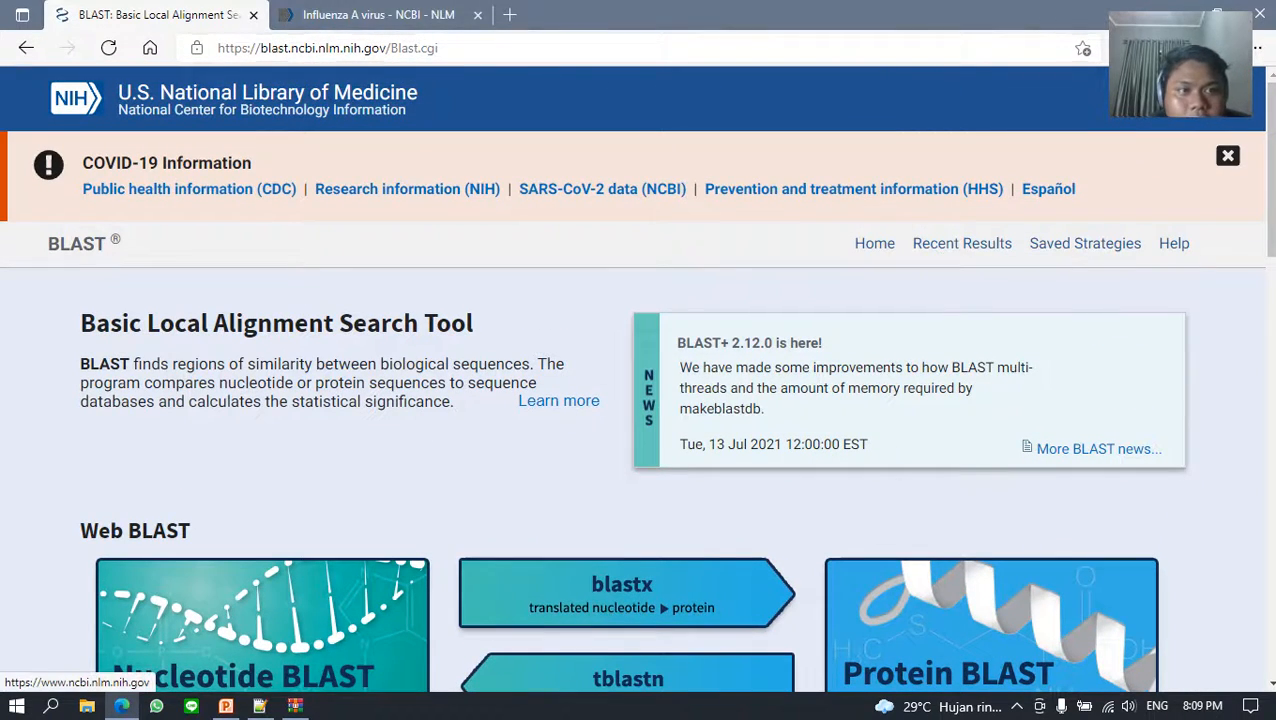
Step: Review the data package download options for reference genome ViralMultiSegProj274766 on the Influenza A virus page, then dismiss them without downloading
left_click(378, 15)
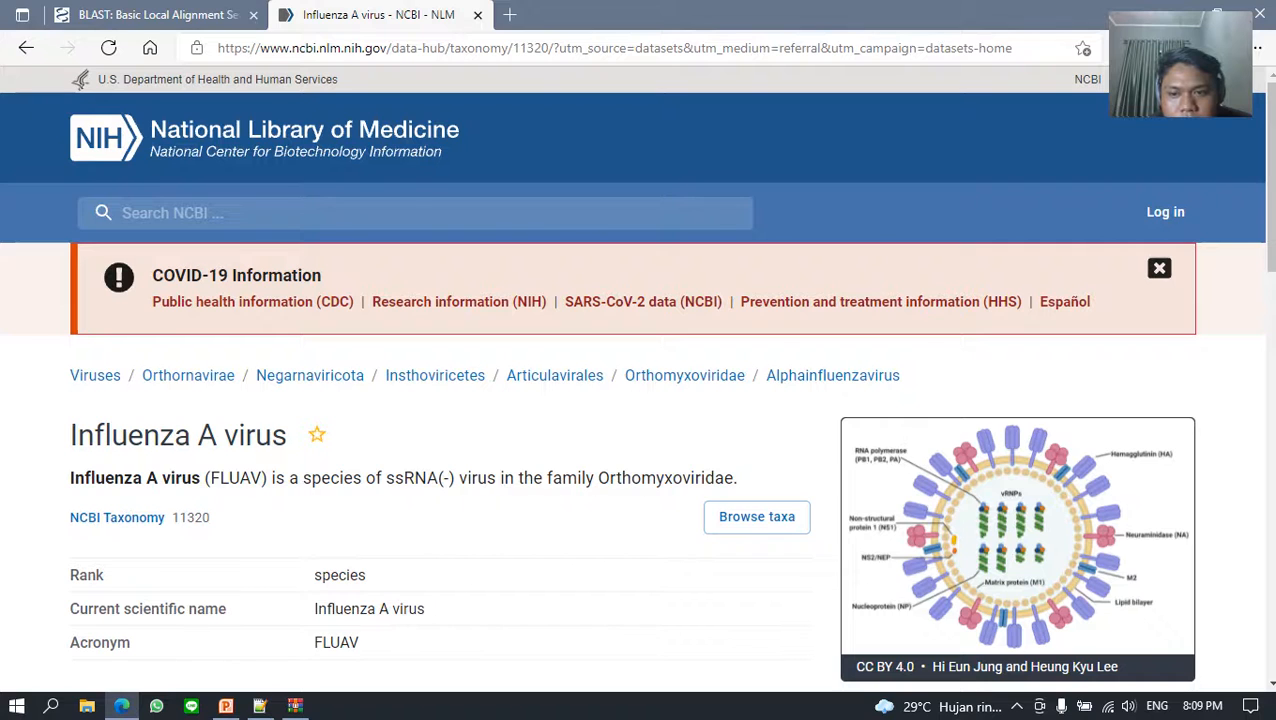
scroll(638, 380, "down", 4)
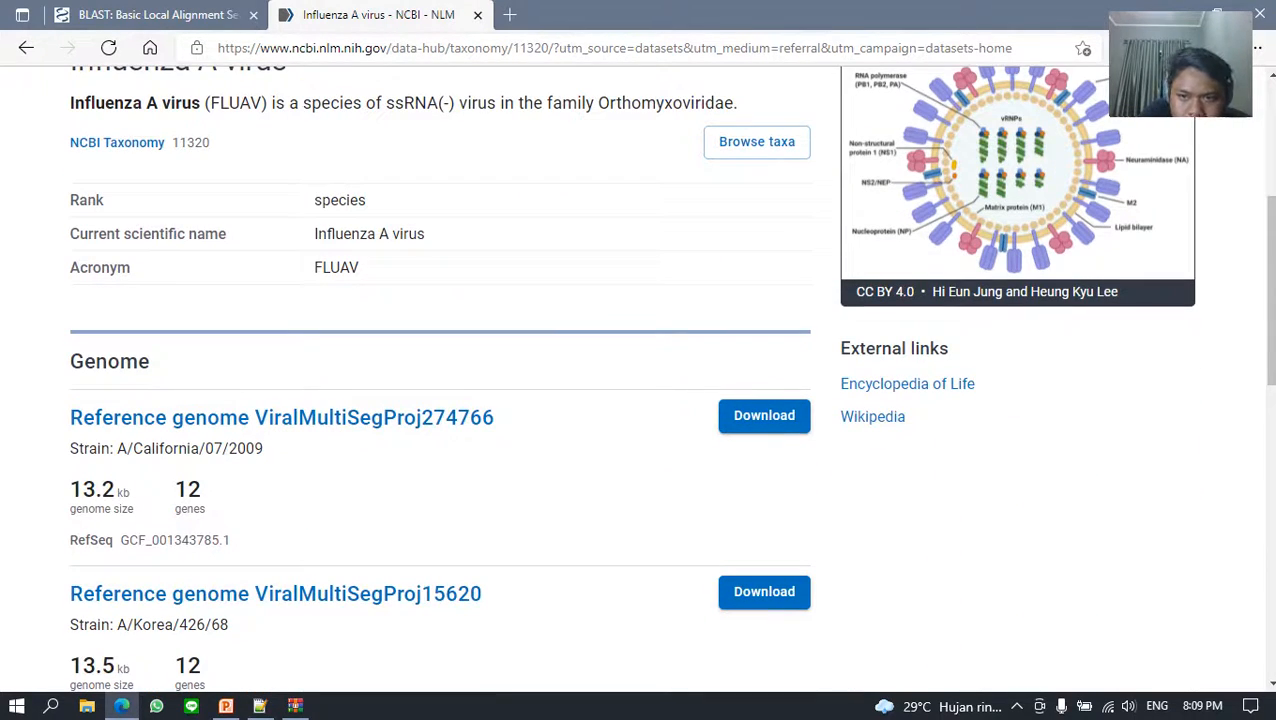
scroll(638, 380, "down", 1)
scroll(638, 380, "up", 1)
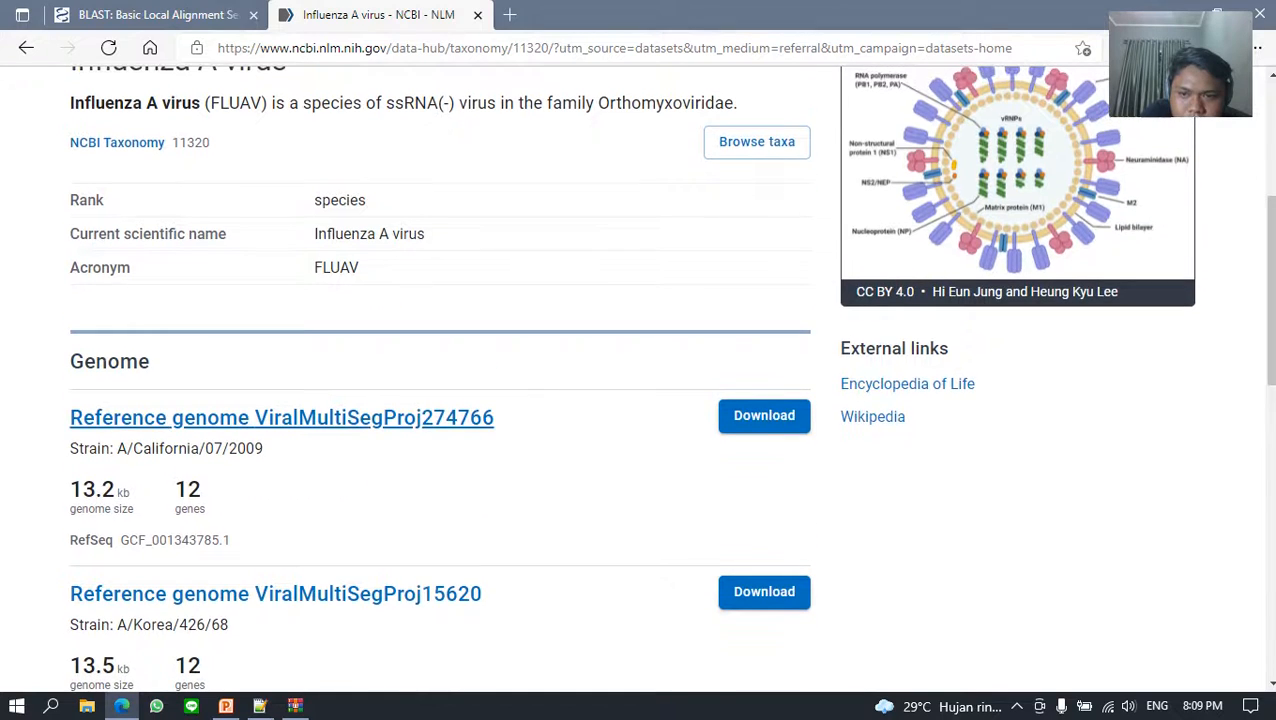
left_click(764, 415)
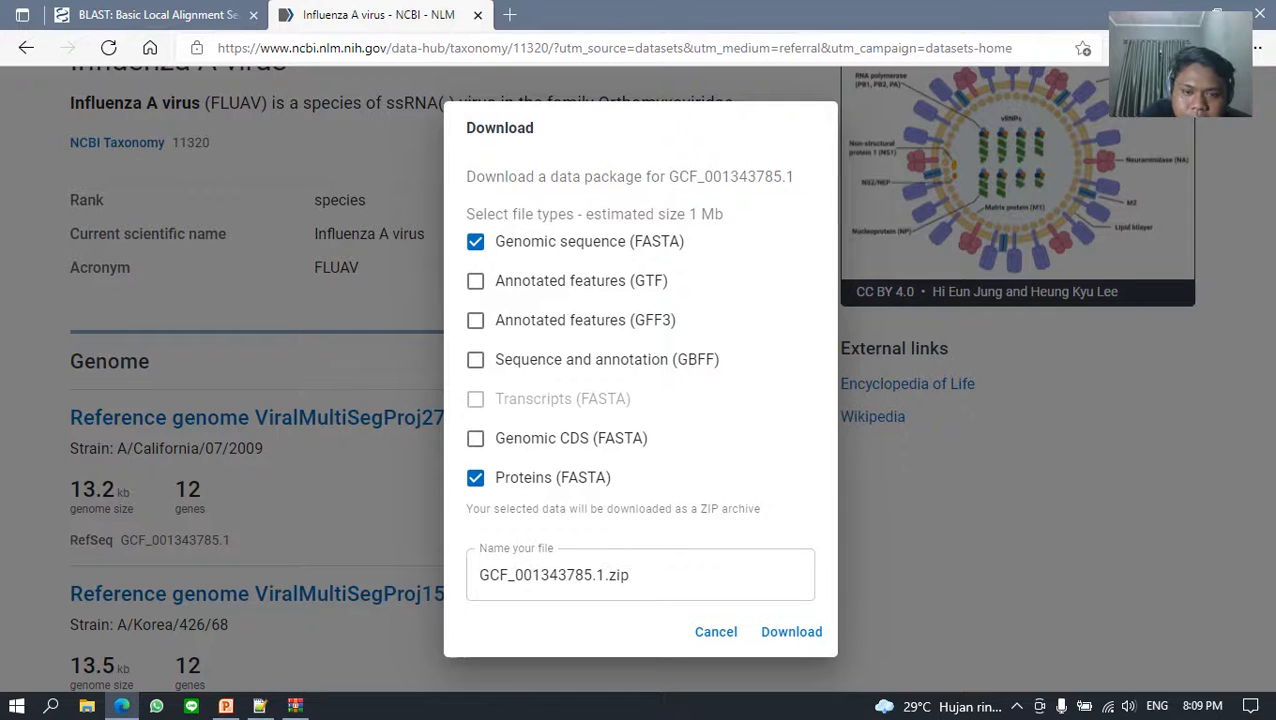
left_click(716, 632)
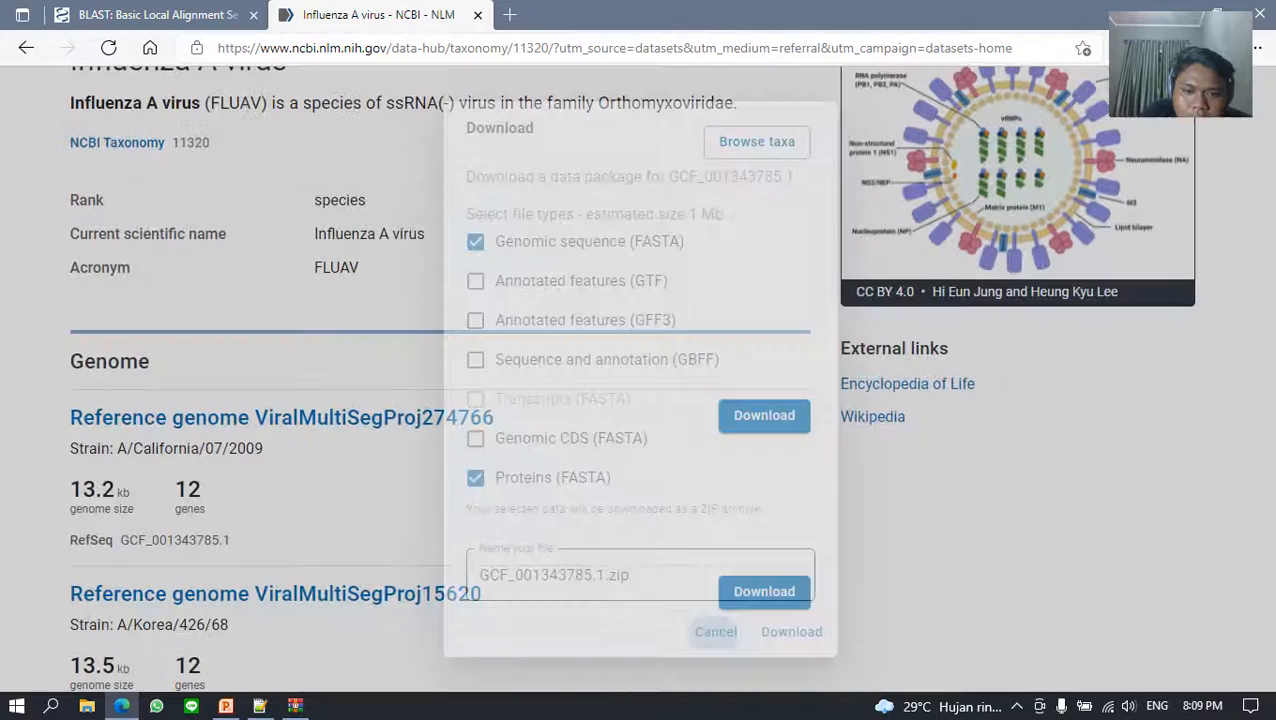
Step: Switch to the GCF_001343785.1 (1).zip archive, browse to ncbi_dataset\data\GCF_001343785.1, and select its genomic .fna file and protein.faa in turn
left_click(295, 706)
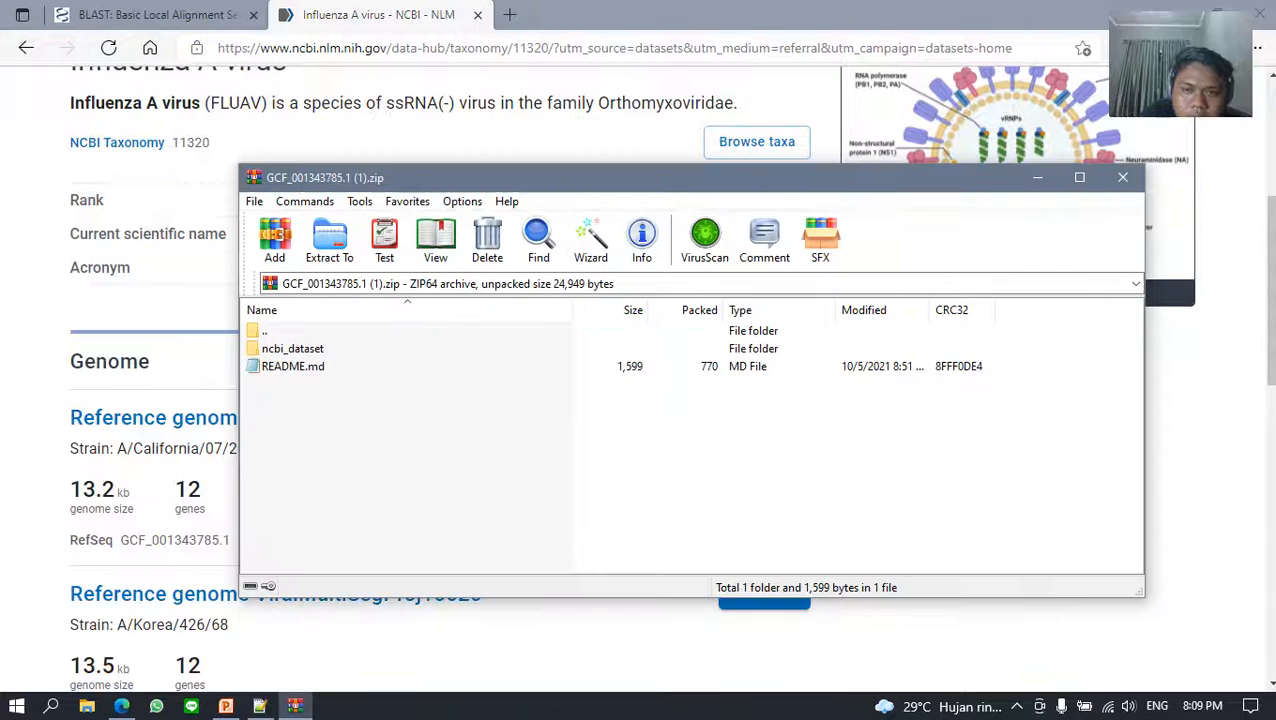
left_click_drag(630, 177, 640, 135)
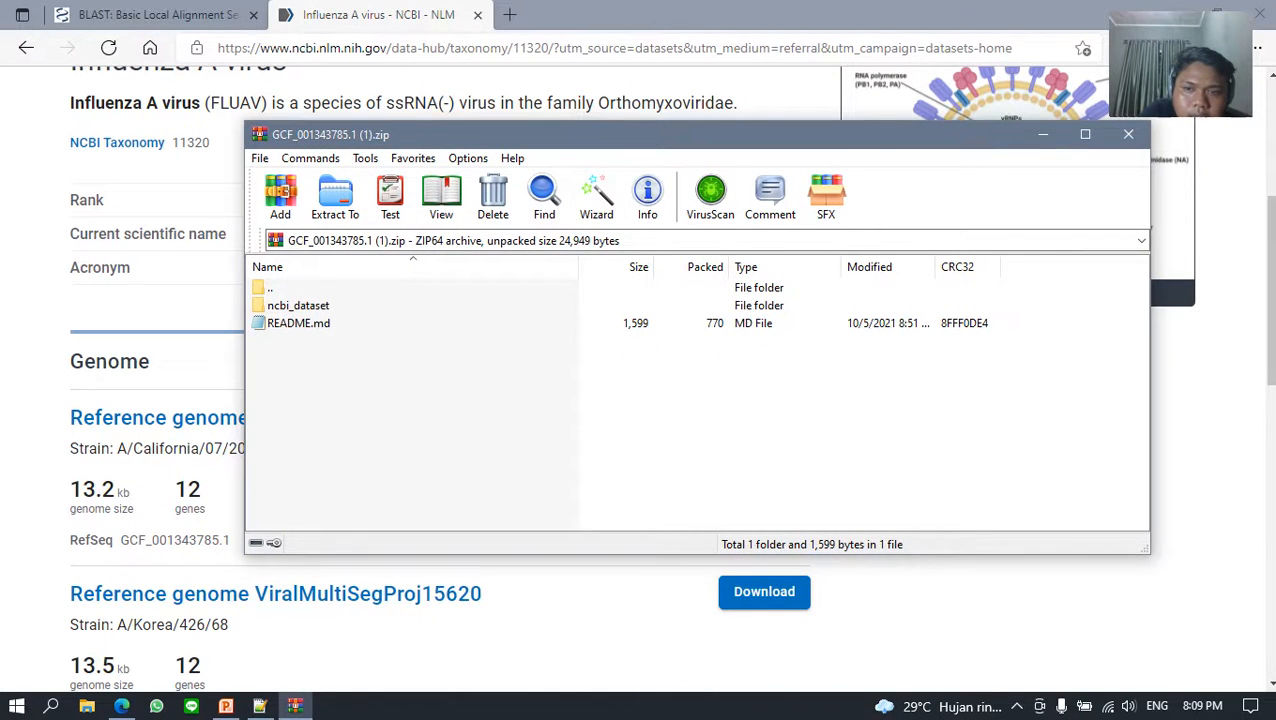
double_click(298, 306)
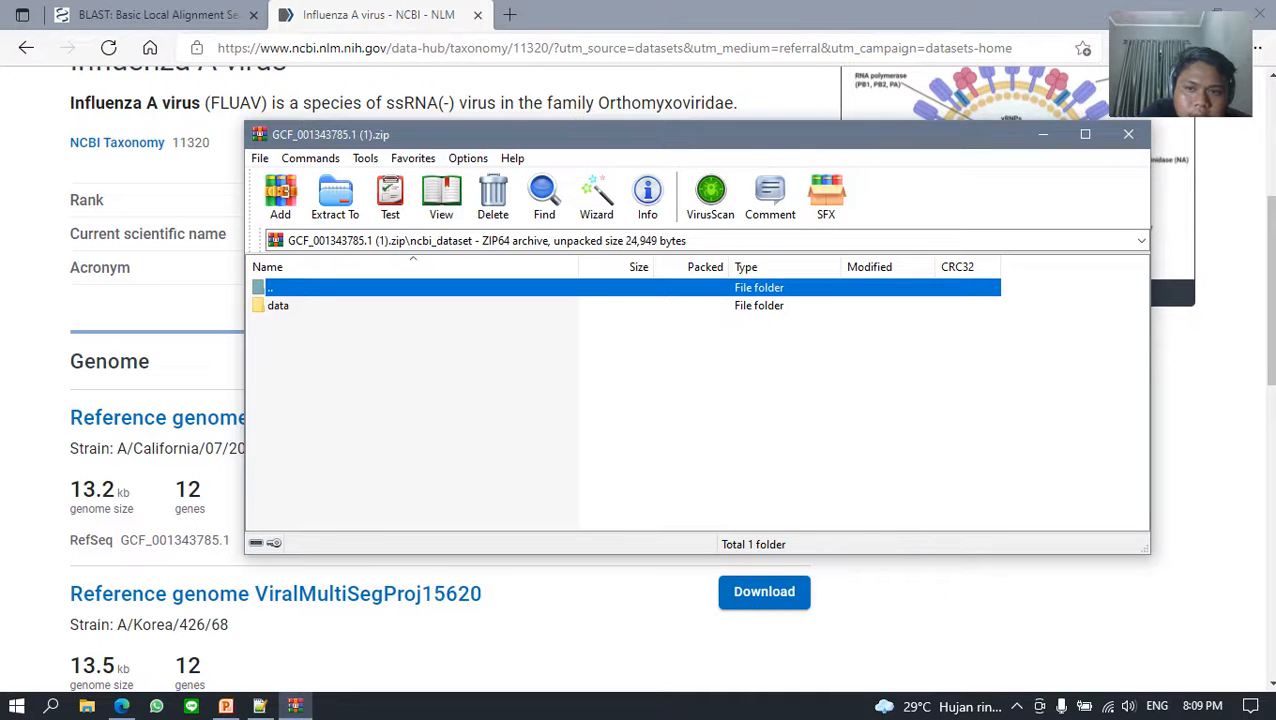
double_click(278, 305)
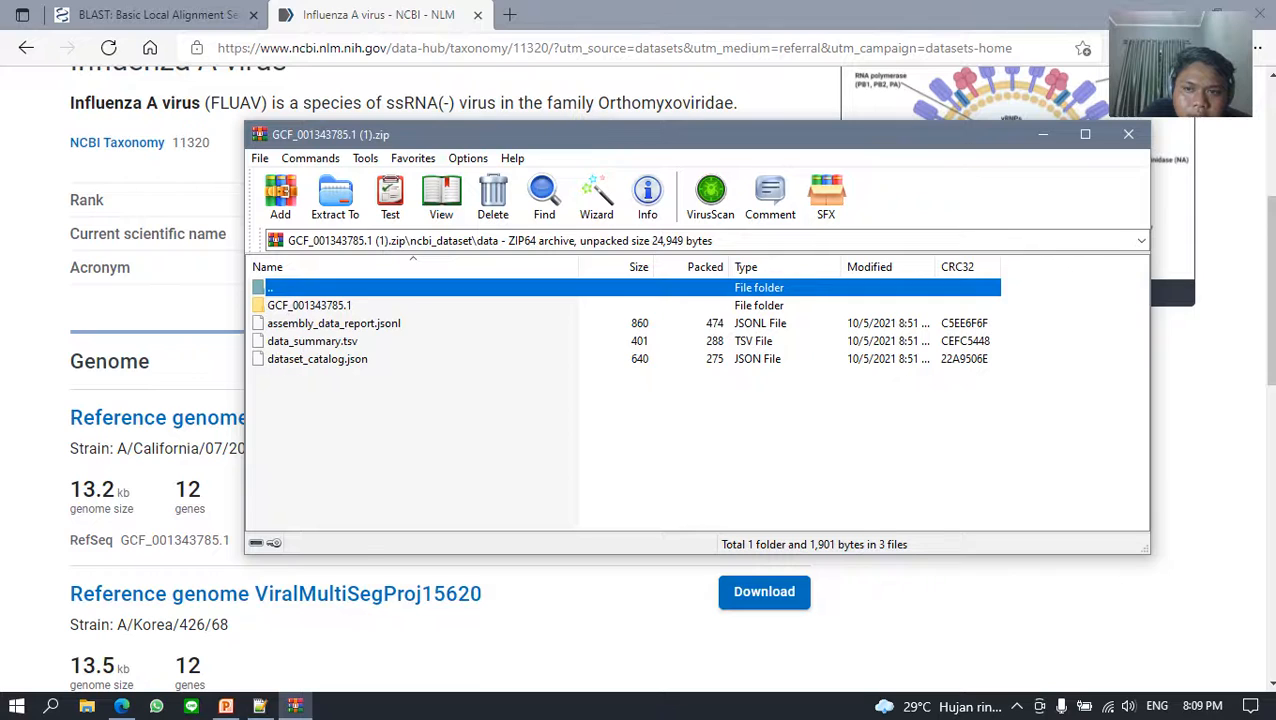
double_click(308, 305)
left_click(365, 305)
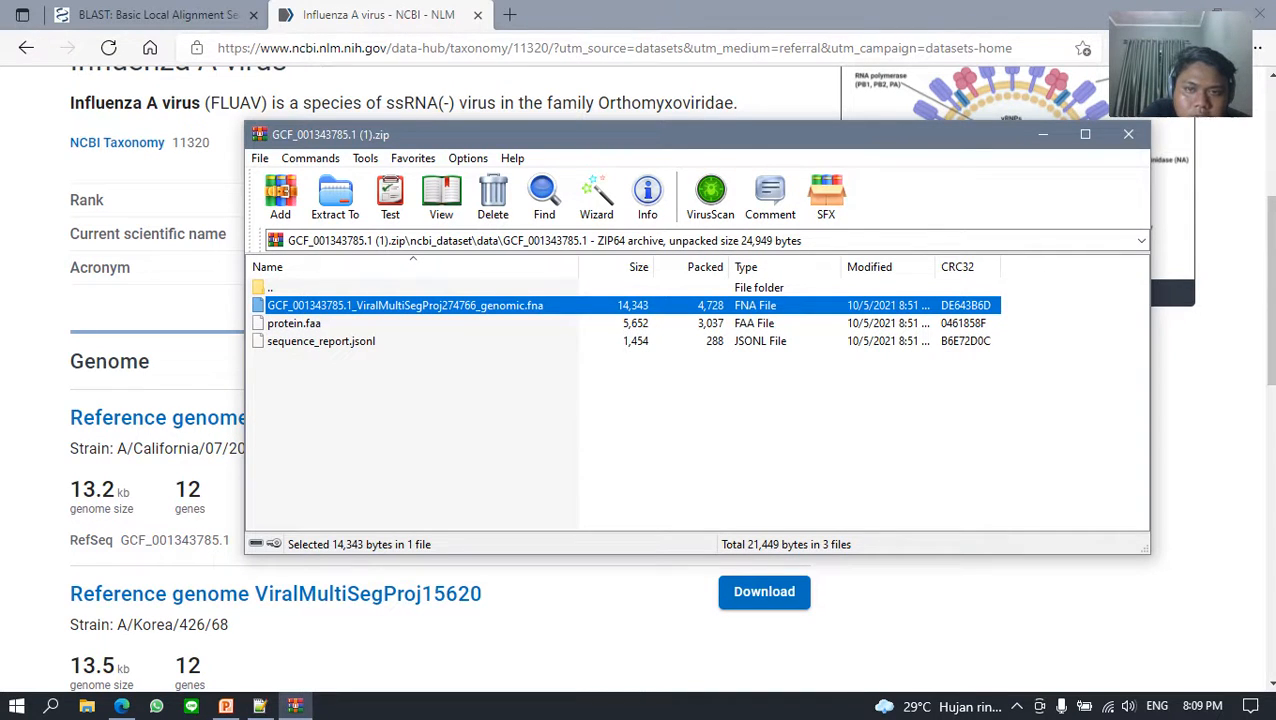
left_click(294, 323)
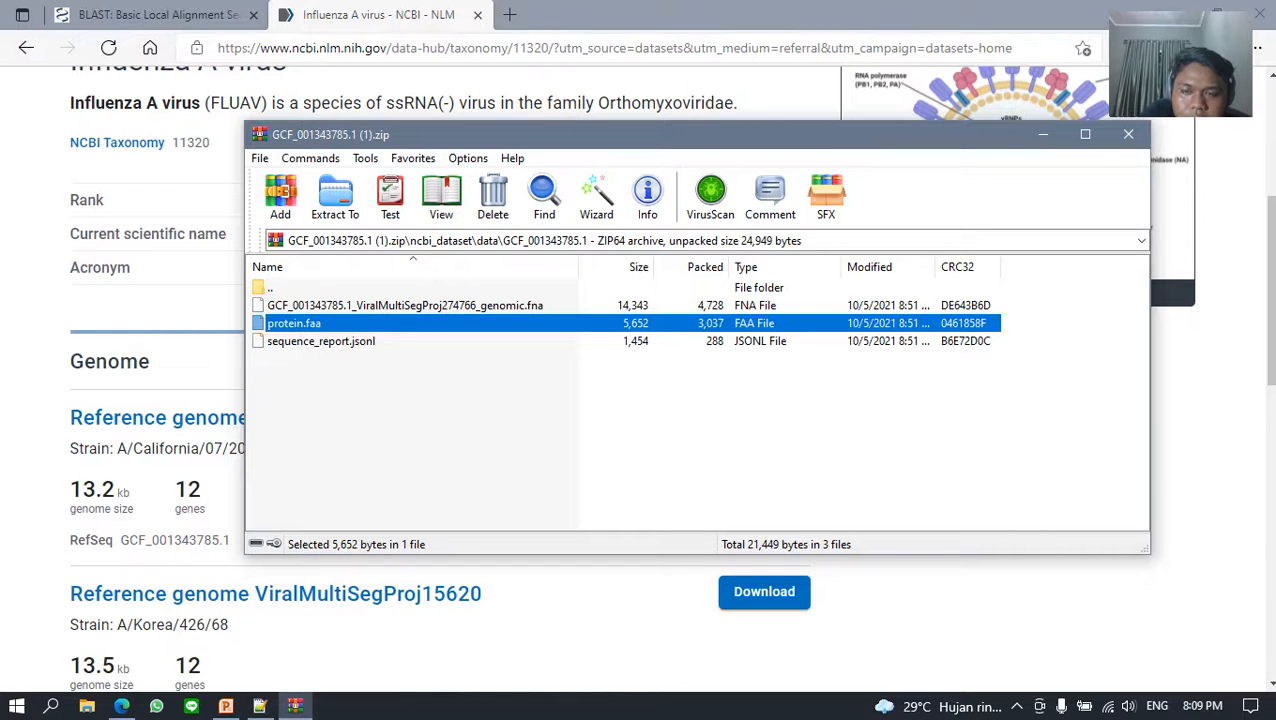
Step: Switch to protein.faa in Notepad++ and delete everything above the PA-X protein record, including the leftover blank line
left_click(260, 706)
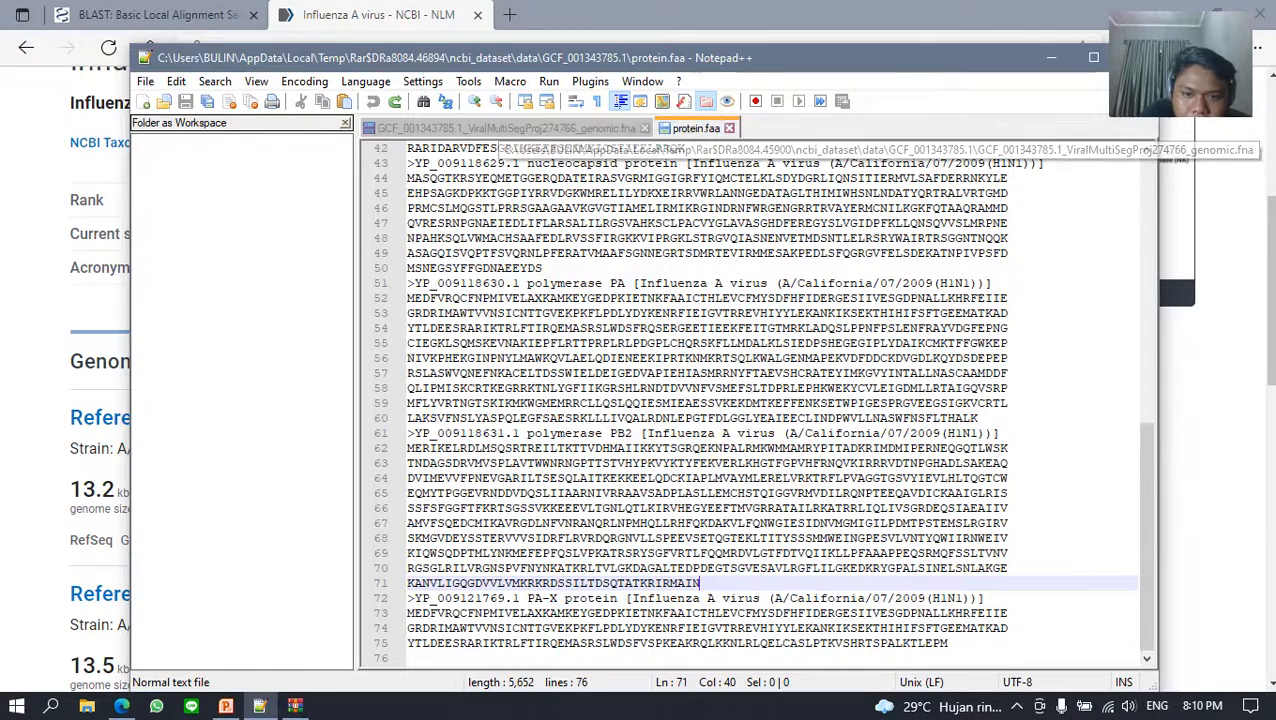
key("shift+Up")
key("shift+Up")
key("shift+Up")
key("shift+Up")
key("shift+Up")
key("shift+Up")
key("shift+Up")
key("shift+Up")
key("shift+Up")
key("shift+Up")
key("shift+Up")
key("shift+Up")
key("shift+Up")
key("shift+Up")
key("shift+Up")
key("shift+Up")
key("shift+Up")
key("shift+Up")
key("shift+Up")
key("shift+Up")
key("ctrl+shift+Home")
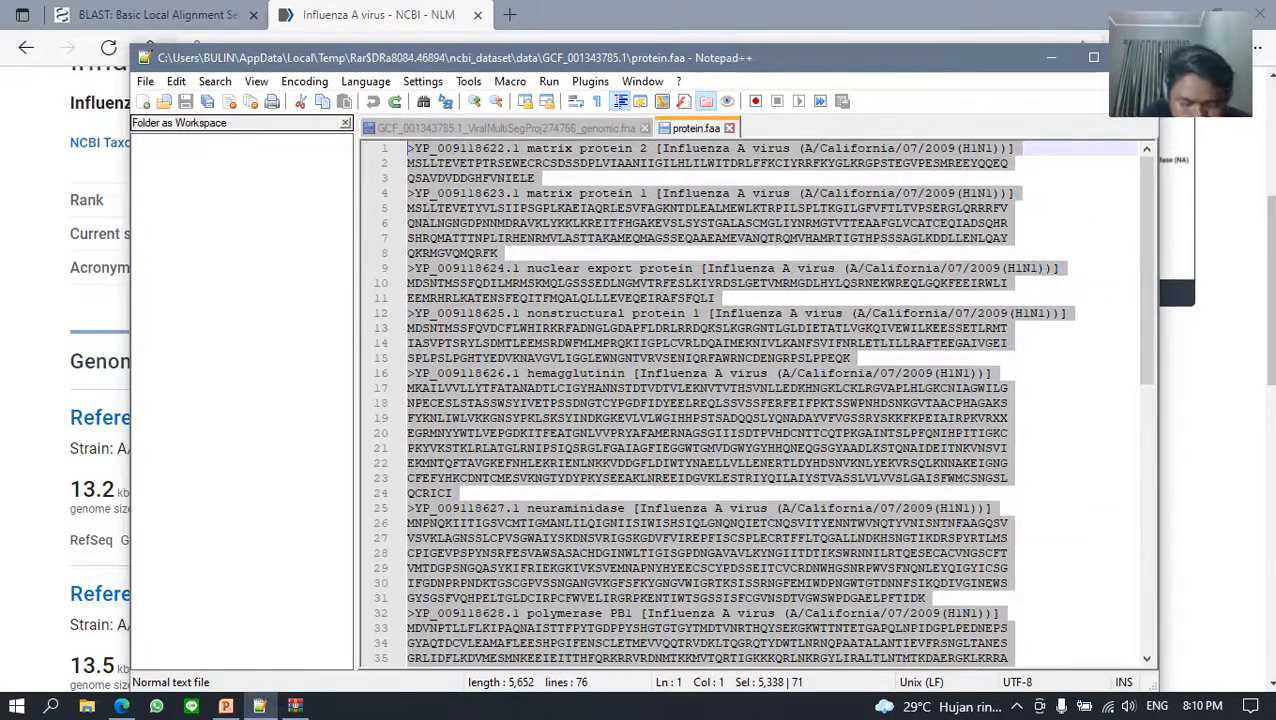
key("Delete")
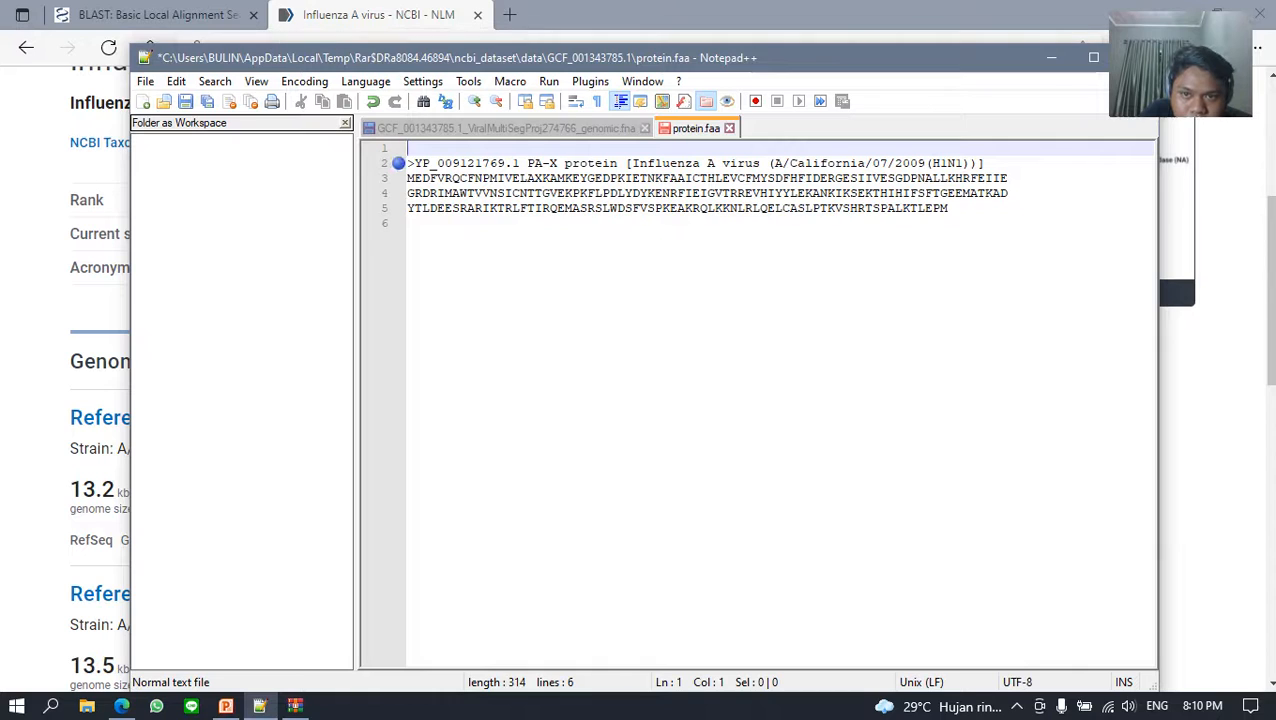
left_click(410, 163)
key("BackSpace")
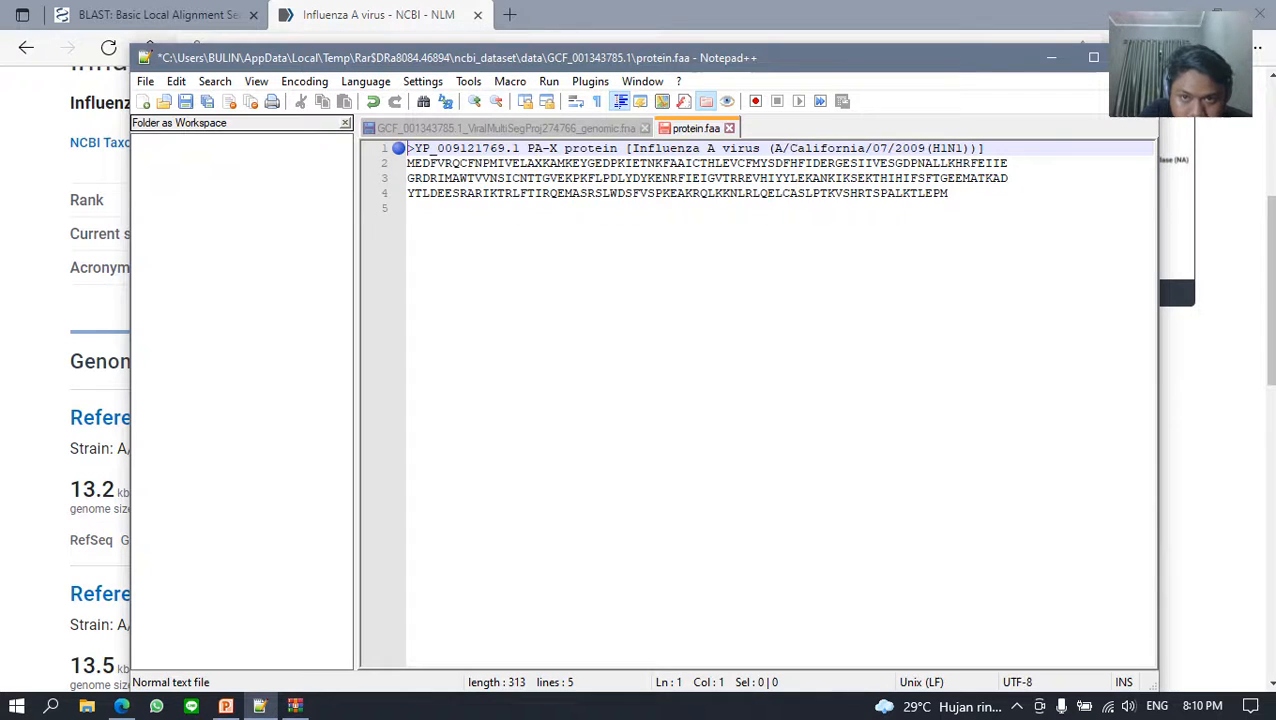
Step: Bring up the ViralMultiSegProj274766 genomic .fna file, then return to the BLAST home page in the browser and open Nucleotide BLAST
left_click(506, 128)
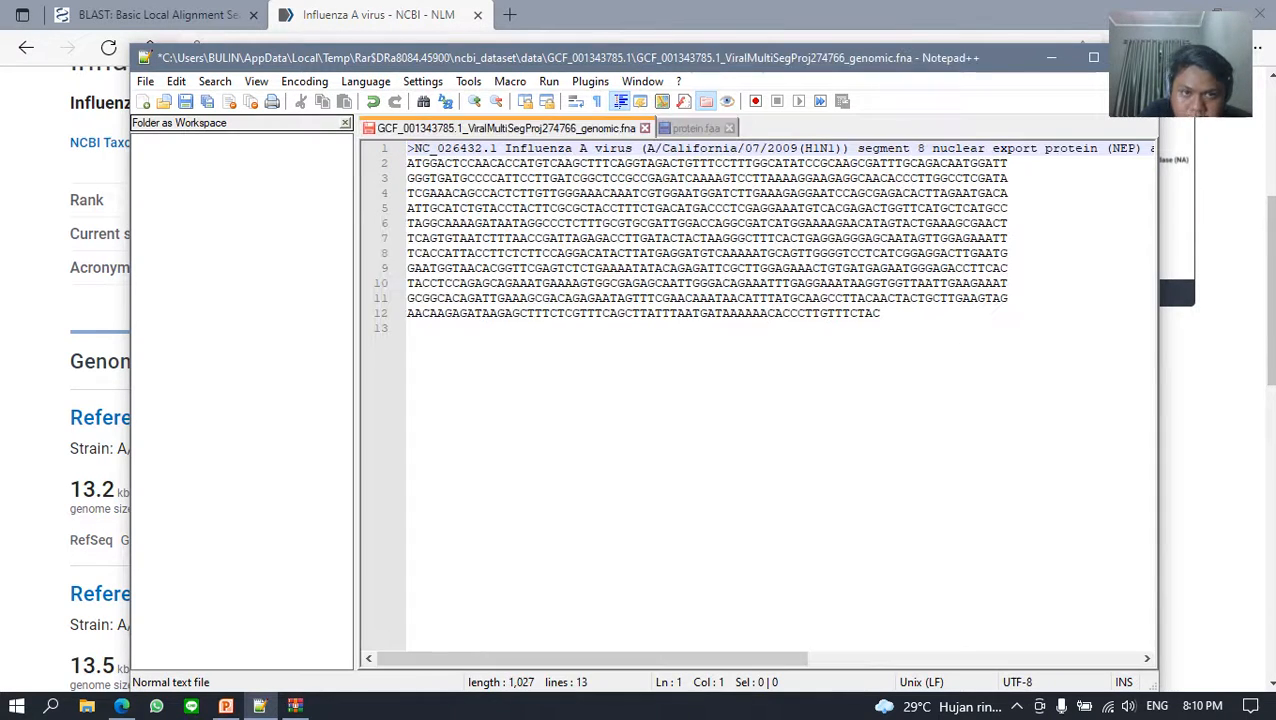
left_click(410, 328)
key("alt+Tab")
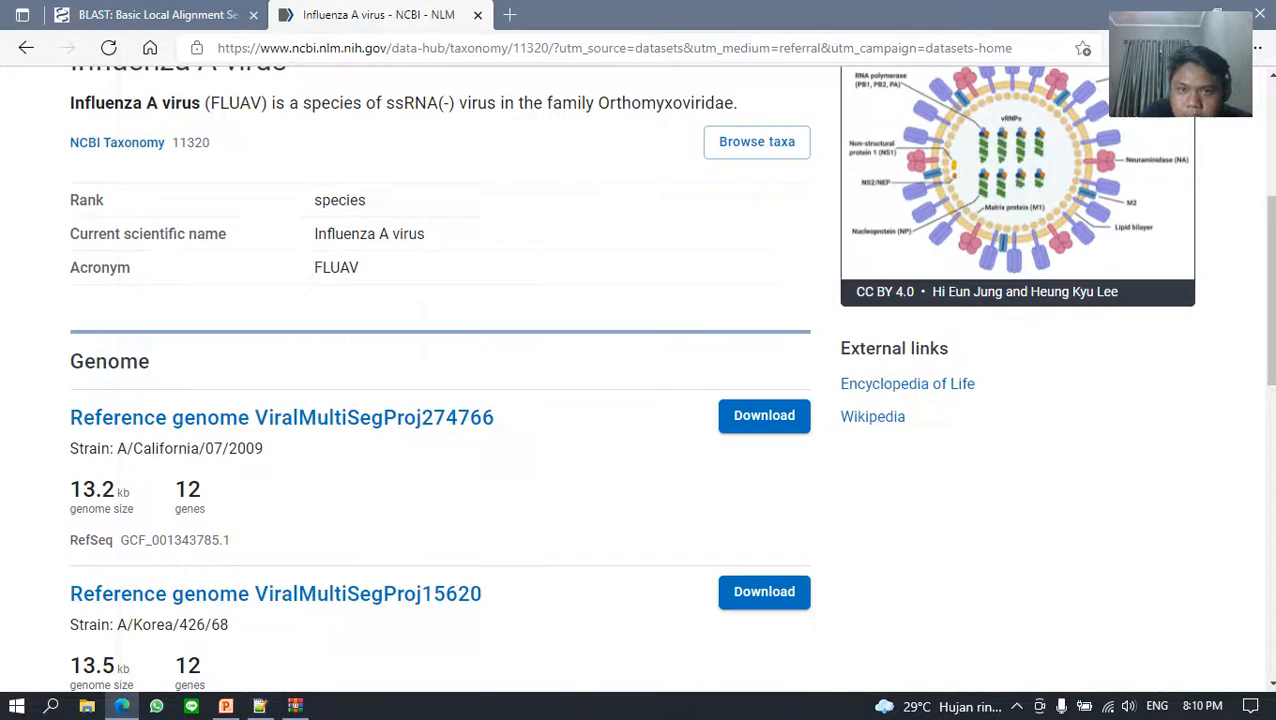
scroll(632, 380, "up", 4)
key("ctrl+shift+Tab")
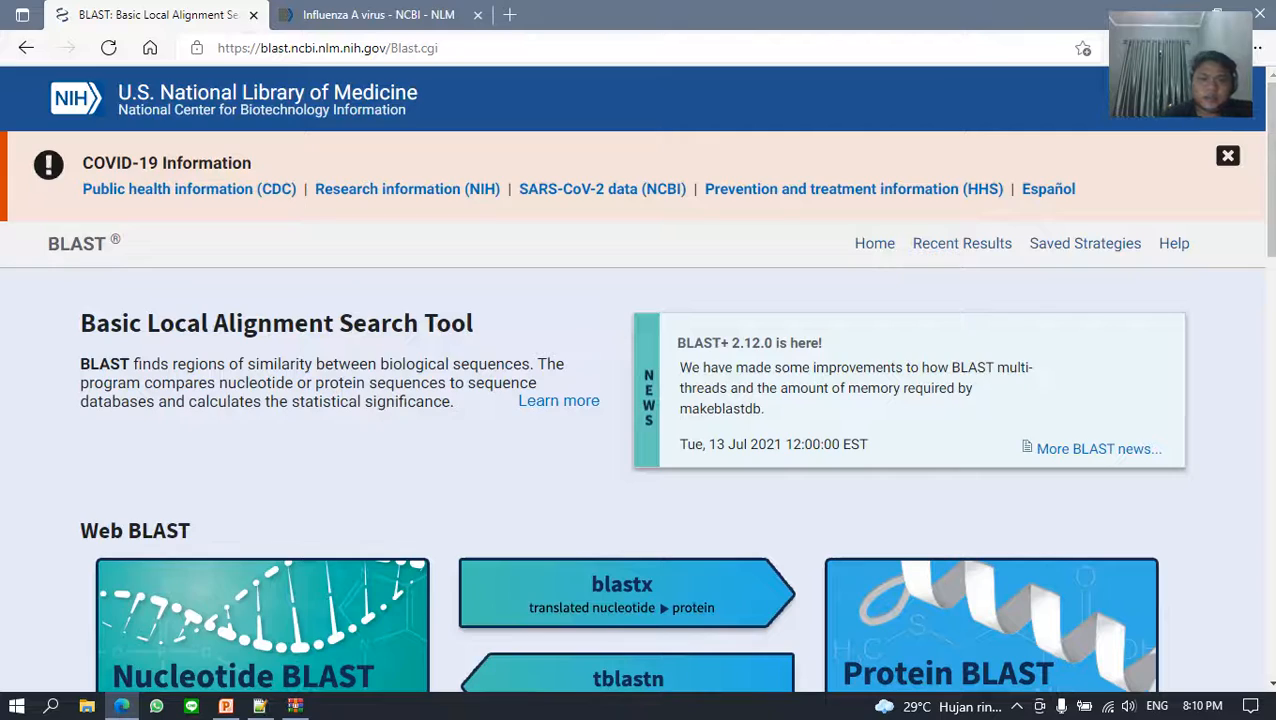
scroll(636, 380, "down", 5)
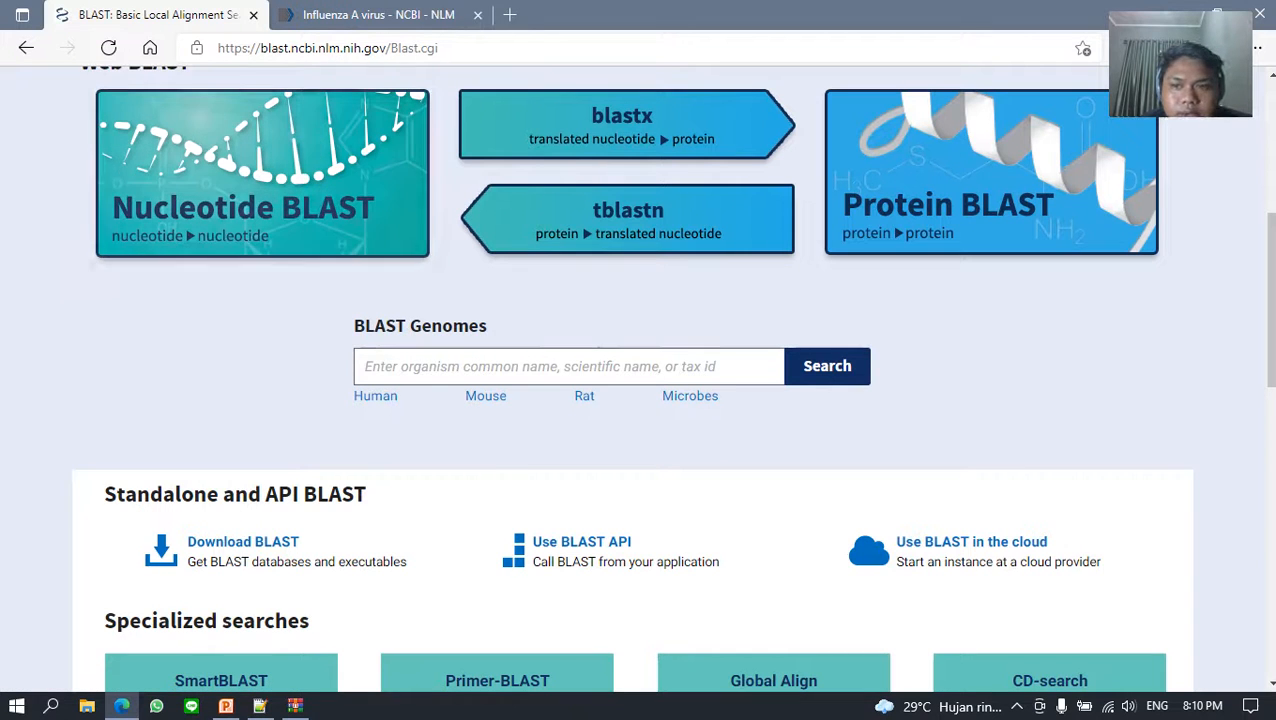
left_click(405, 182)
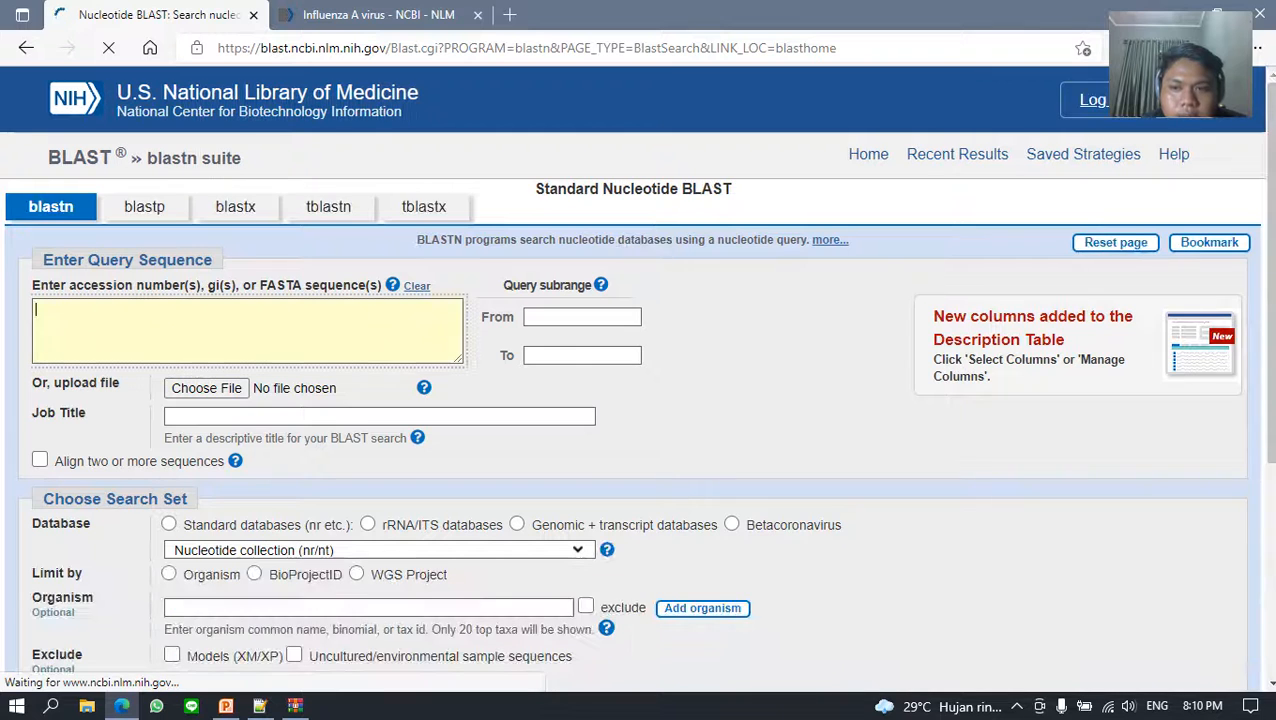
Step: Copy the segment 8 nucleotide sequence without its header from the genomic .fna file in Notepad++ and paste it as the blastn query
left_click(260, 706)
left_click(602, 163)
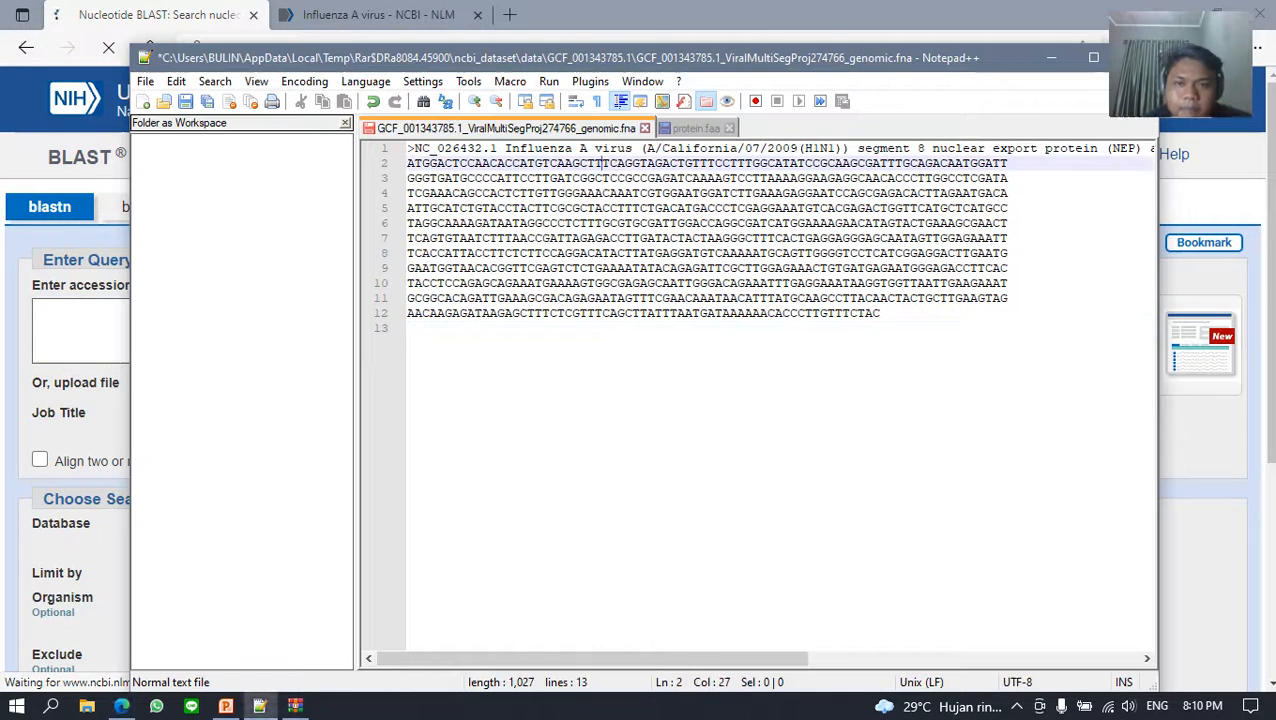
left_click_drag(408, 163, 881, 314)
key("ctrl+c")
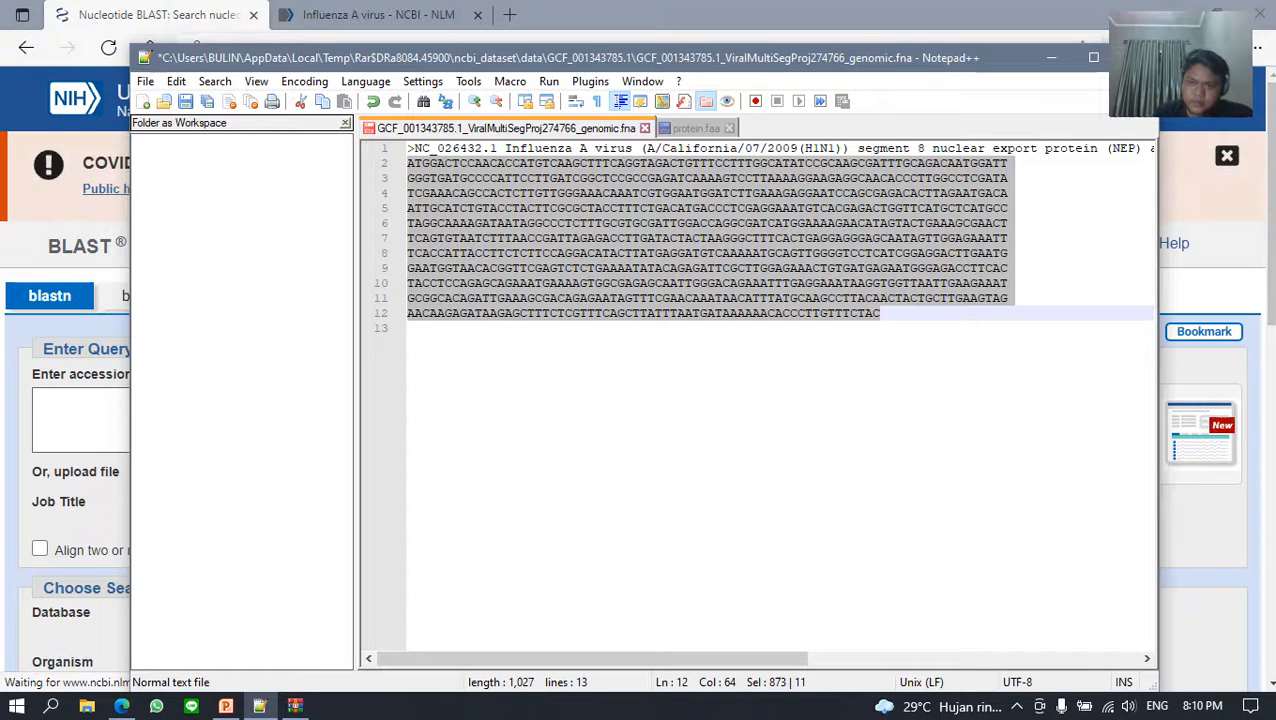
key("alt+Tab")
key("ctrl+v")
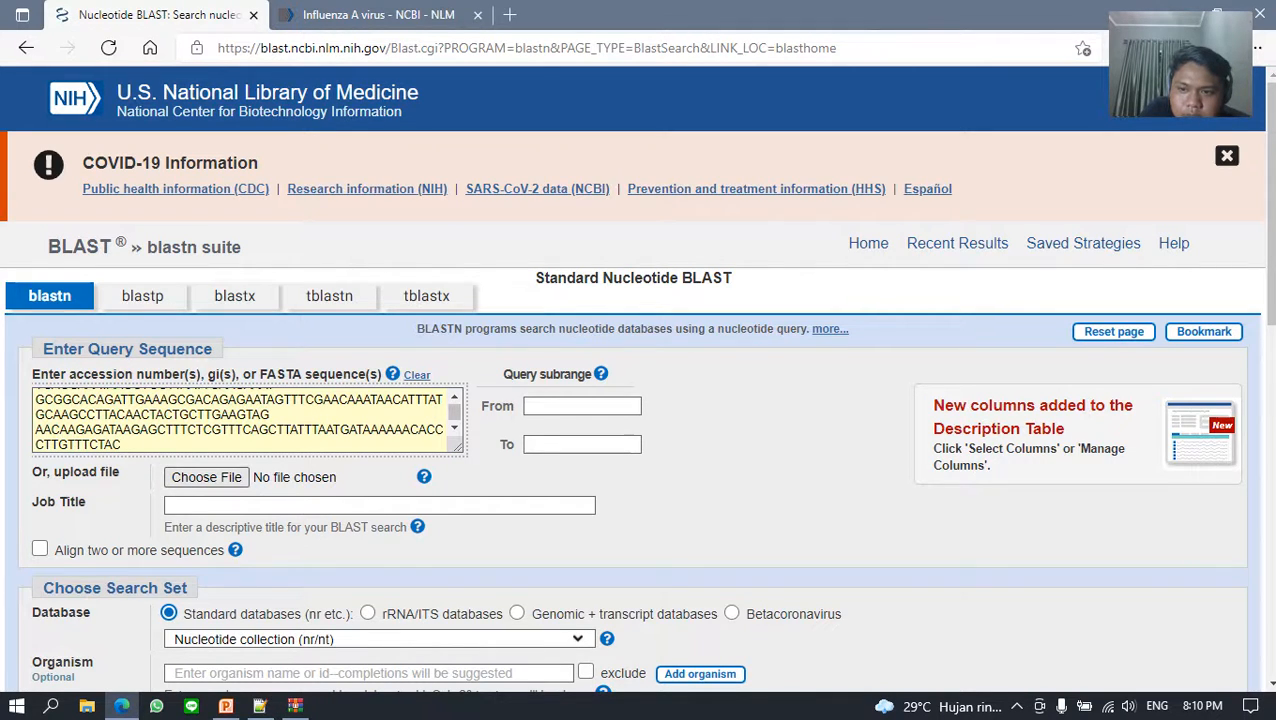
Step: Run BLAST against Nucleotide collection (nr/nt) optimized for highly similar sequences (megablast), and view the list of significant alignments
scroll(240, 480, "down", 1)
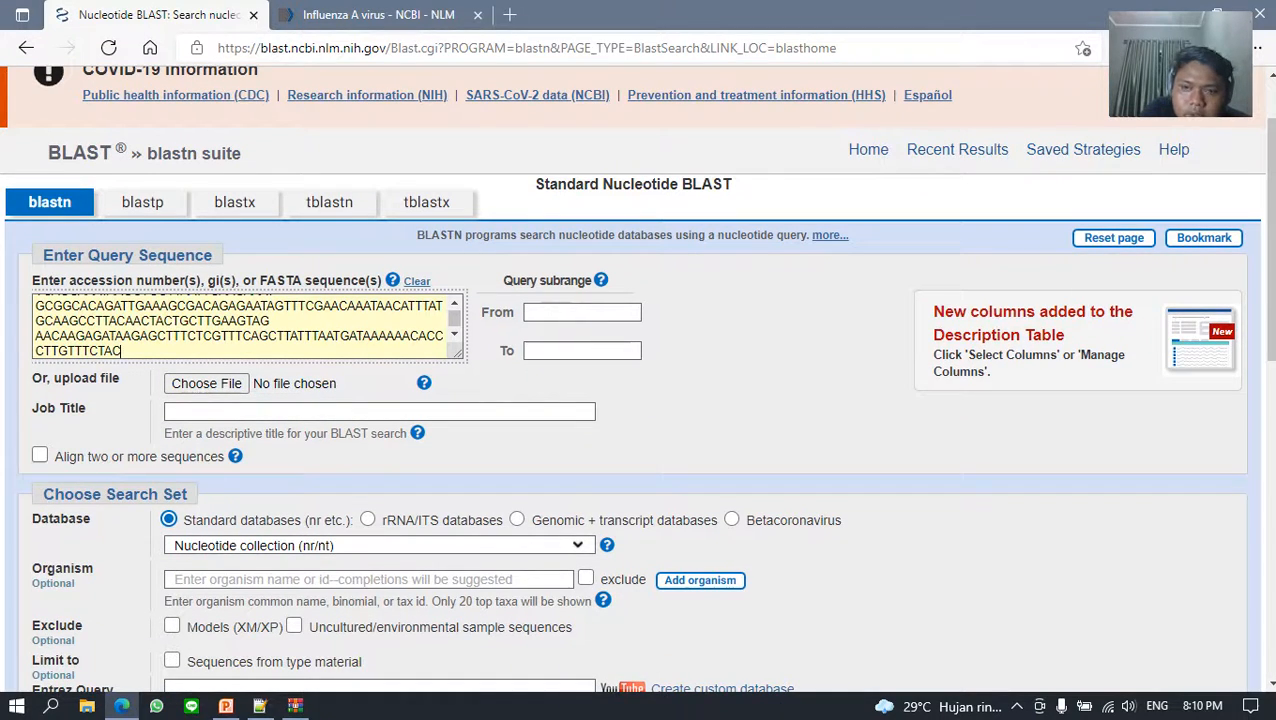
scroll(638, 380, "down", 1)
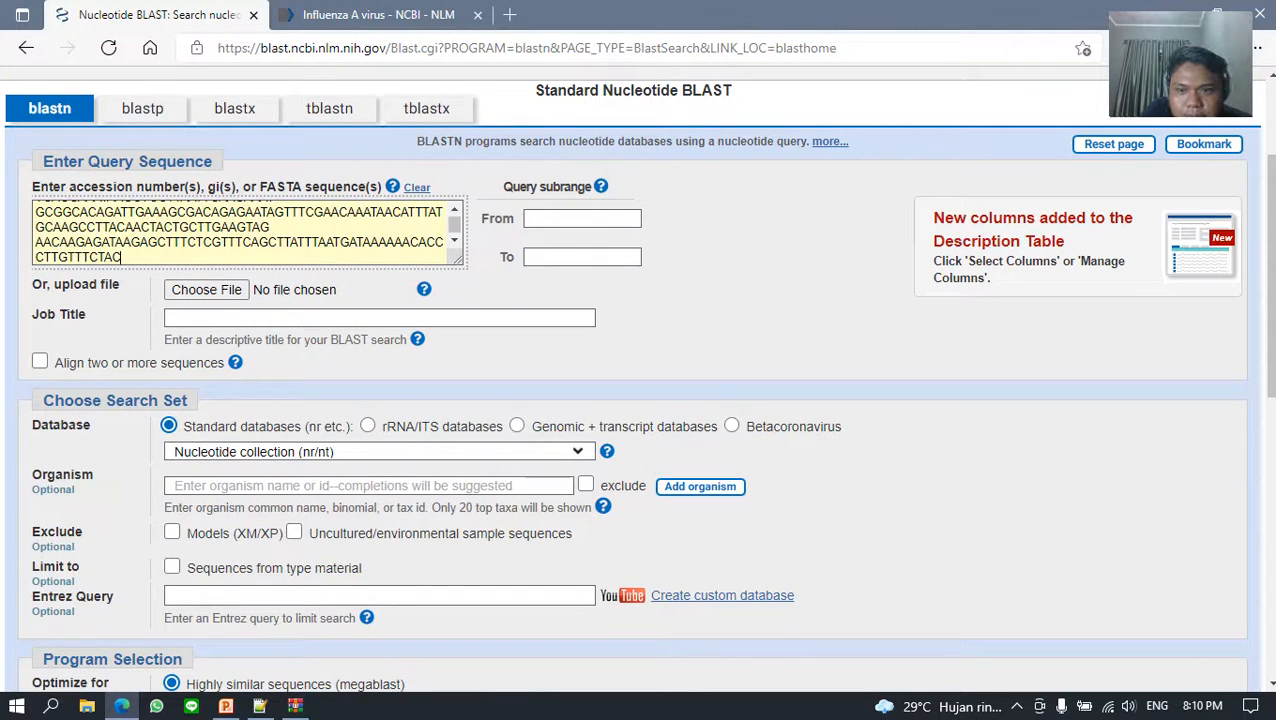
scroll(638, 380, "down", 1)
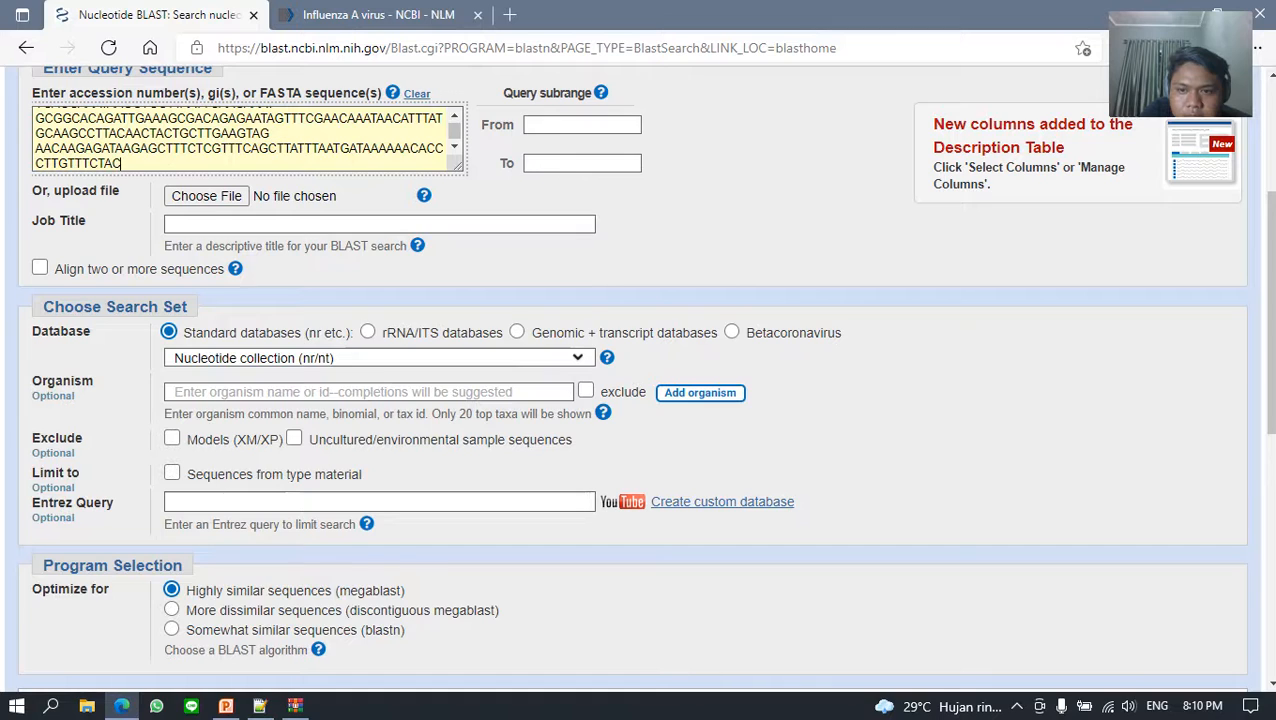
scroll(638, 380, "down", 2)
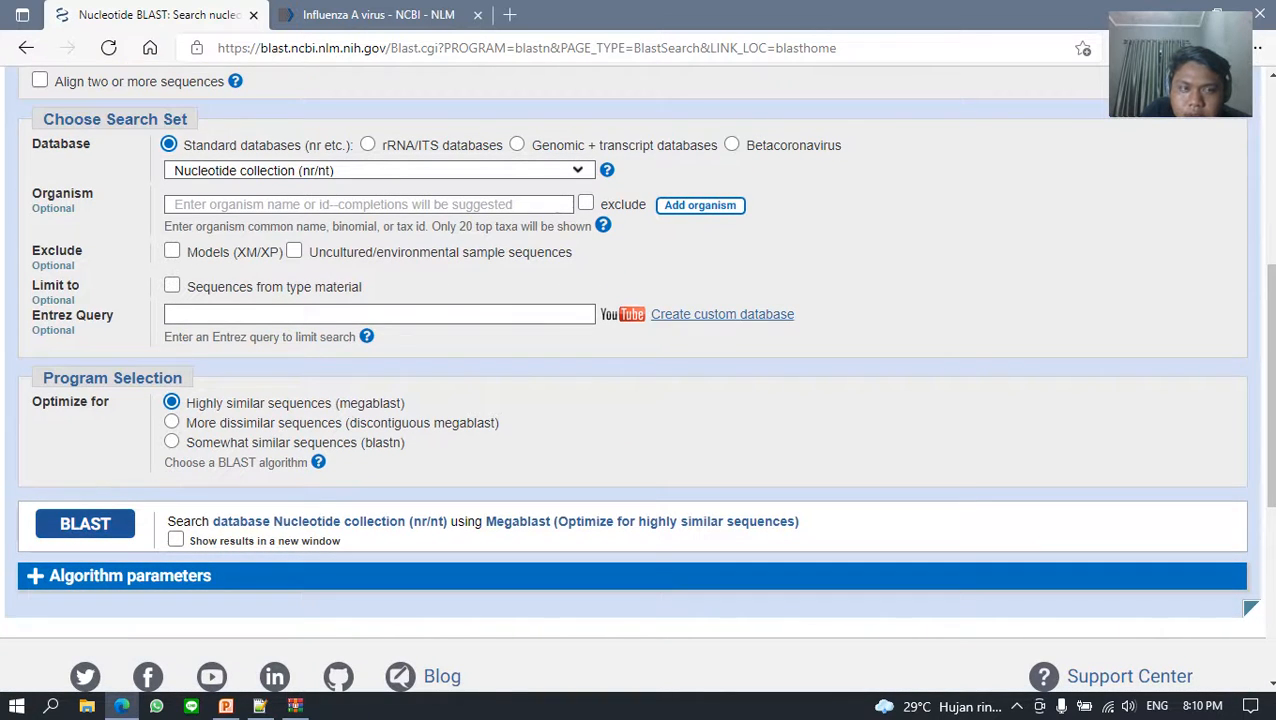
left_click(85, 524)
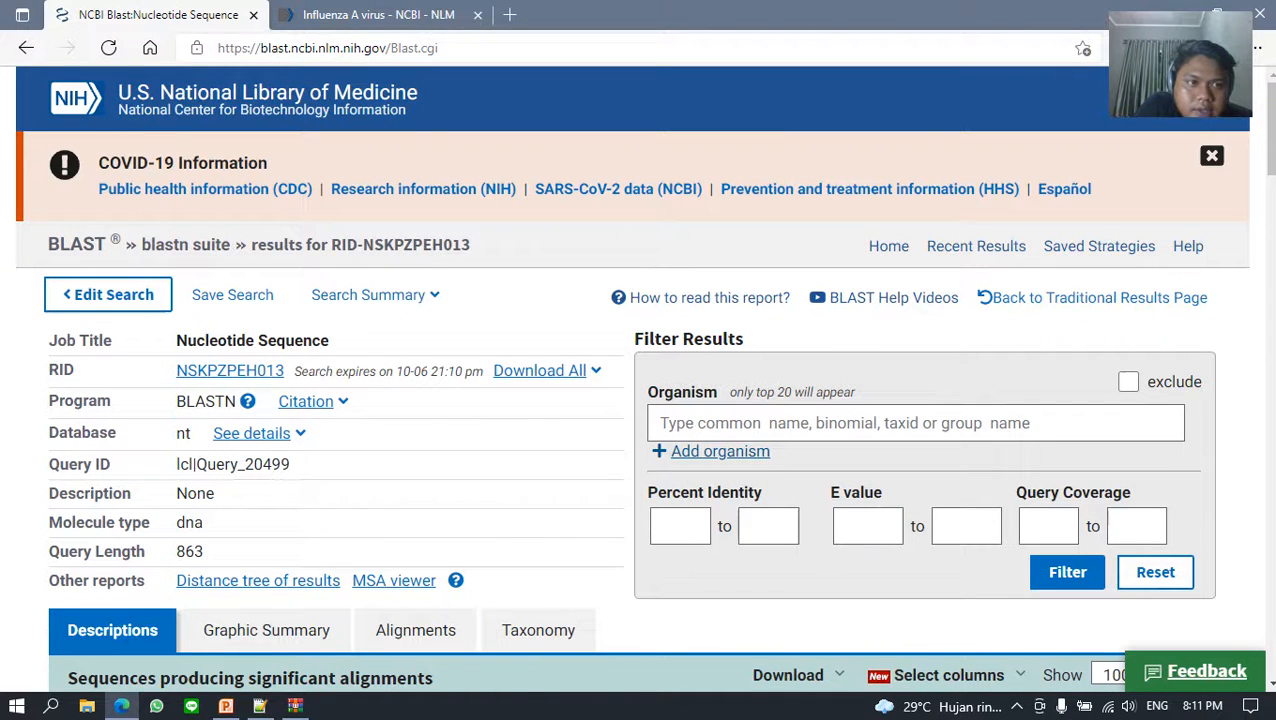
scroll(638, 400, "down", 3)
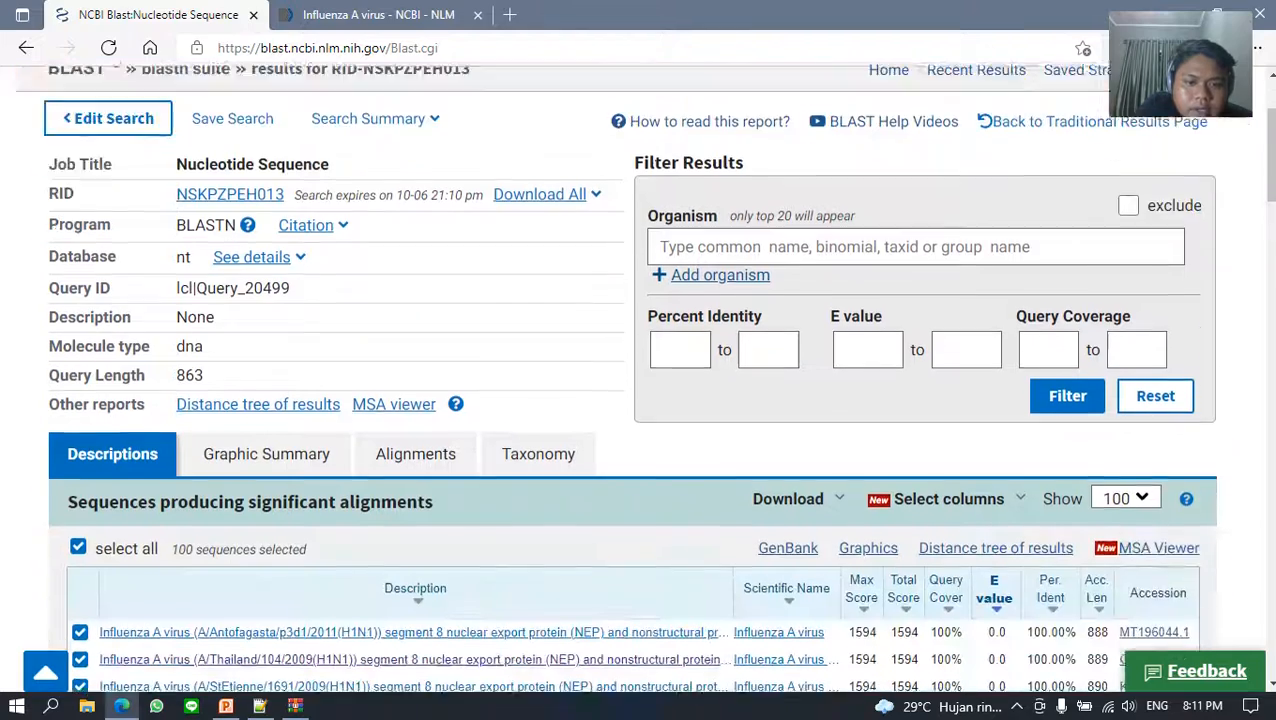
Step: Review the descriptions table of sequences producing significant alignments, comparing scores, query cover, E value and percent identity
scroll(638, 380, "down", 2)
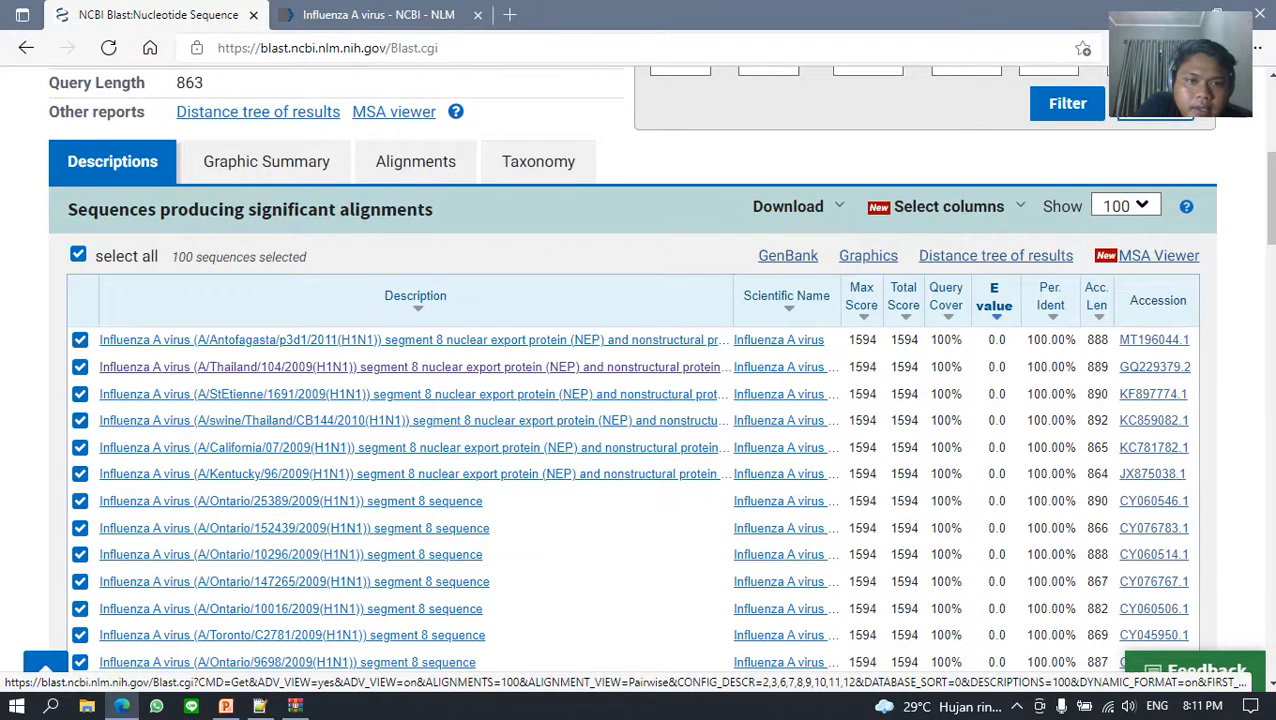
scroll(903, 312, "down", 1)
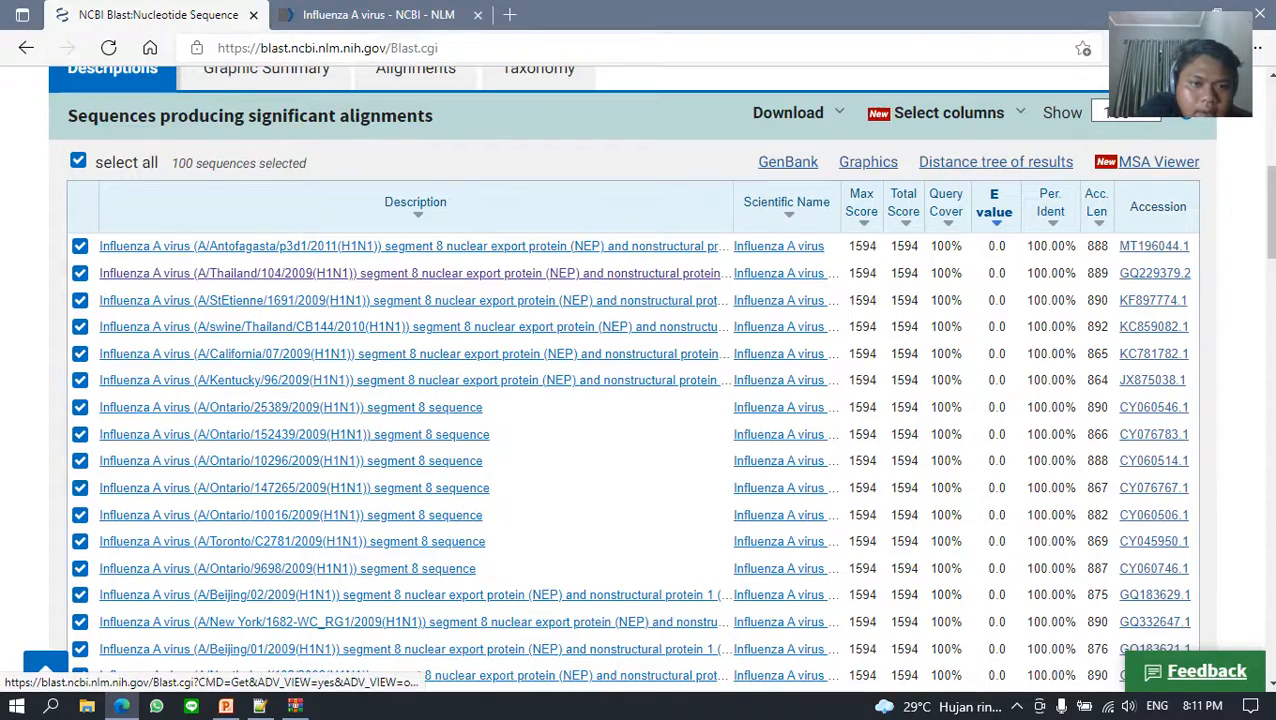
scroll(640, 380, "down", 5)
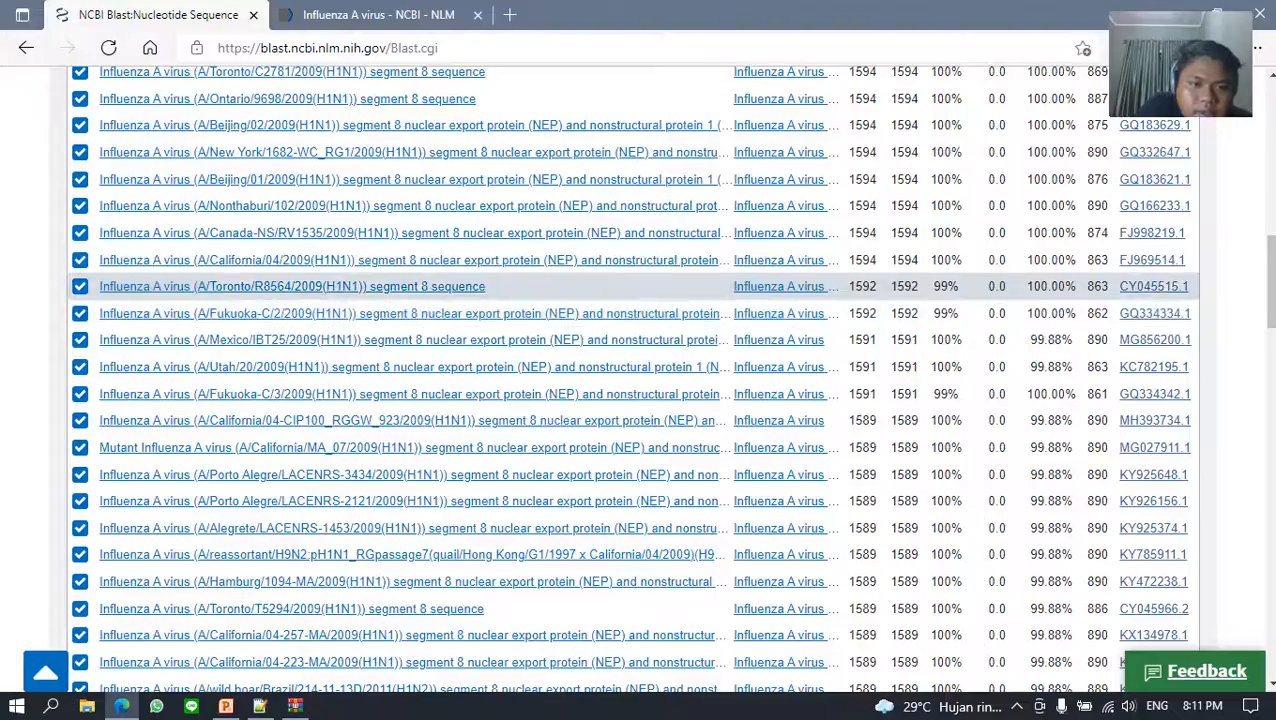
scroll(640, 380, "down", 15)
scroll(640, 380, "down", 2)
scroll(640, 380, "up", 18)
scroll(640, 380, "up", 4)
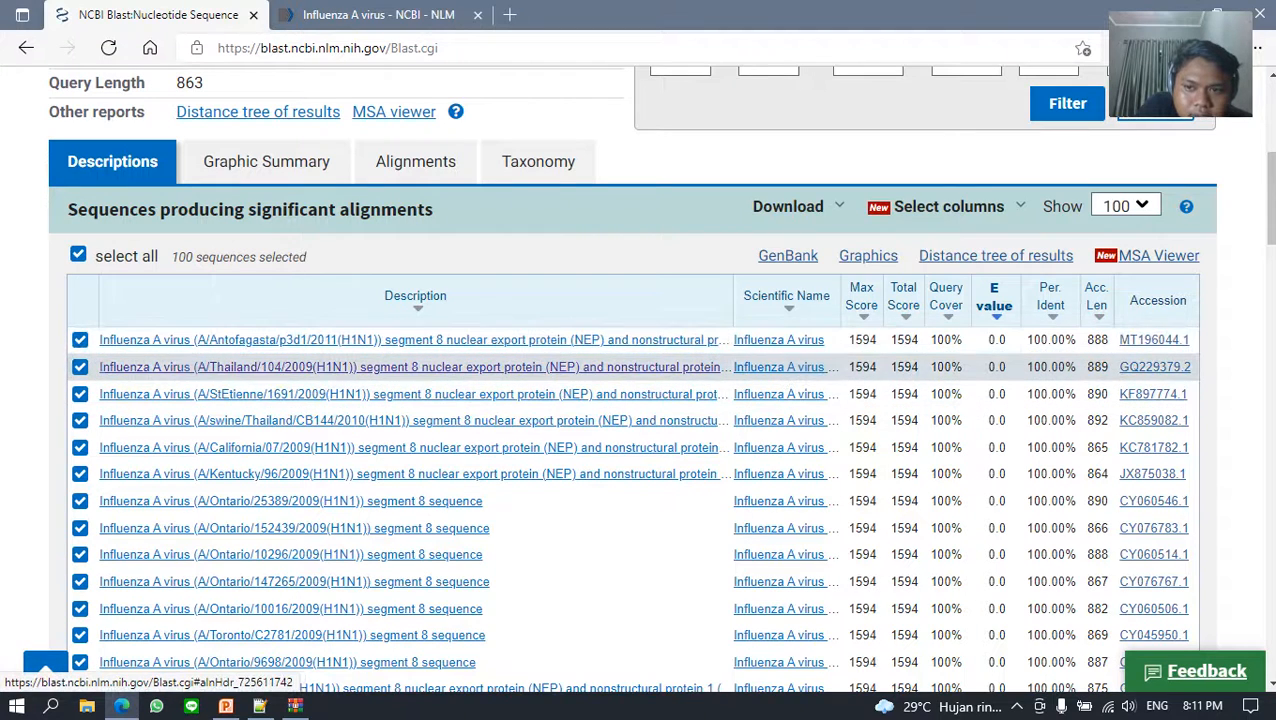
Step: Open the alignment of the A/Thailand/104/2009(H1N1) segment 8 hit and examine it alongside the neighbouring pairwise alignments
left_click(400, 367)
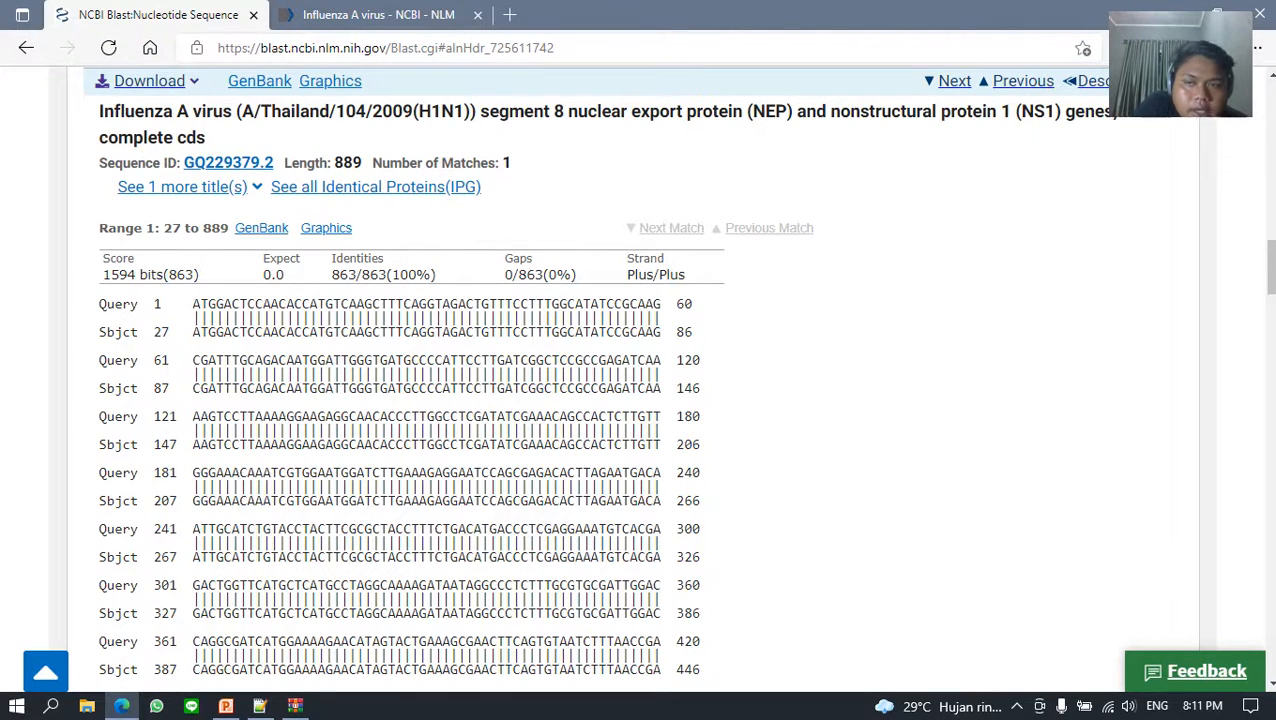
scroll(630, 385, "up", 4)
scroll(630, 385, "down", 3)
scroll(630, 385, "up", 10)
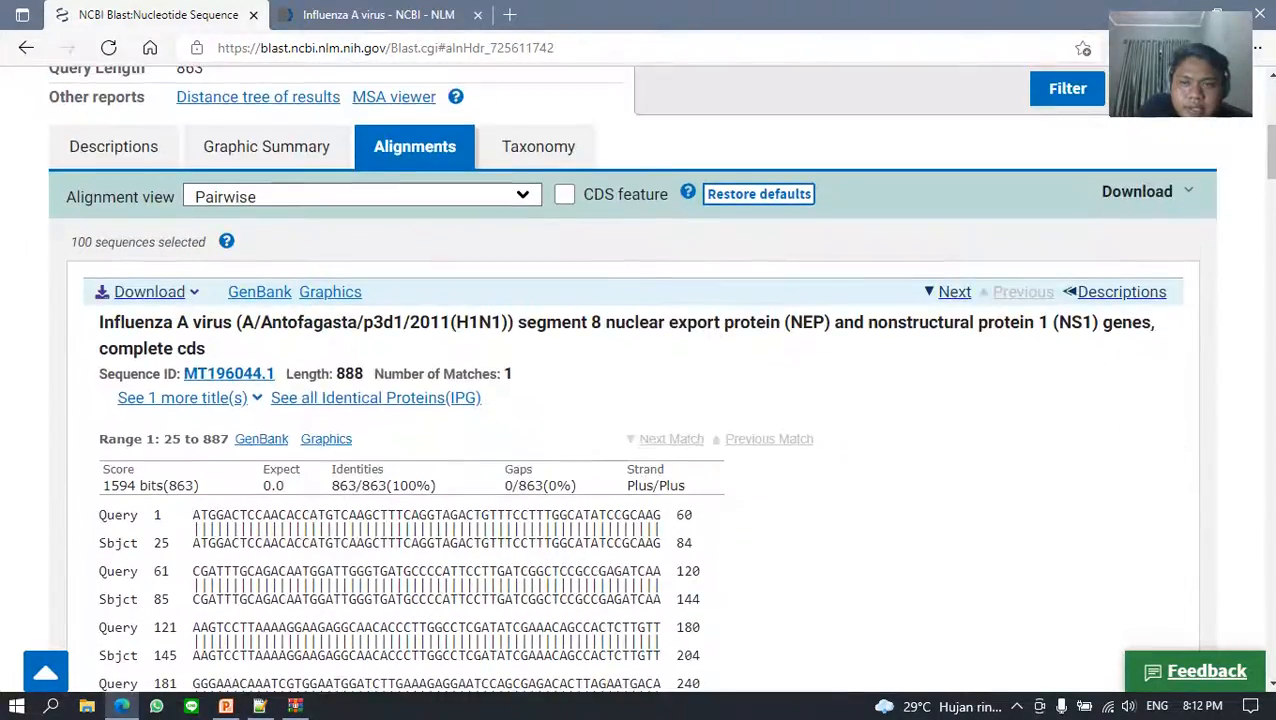
scroll(630, 385, "down", 1)
scroll(630, 385, "up", 1)
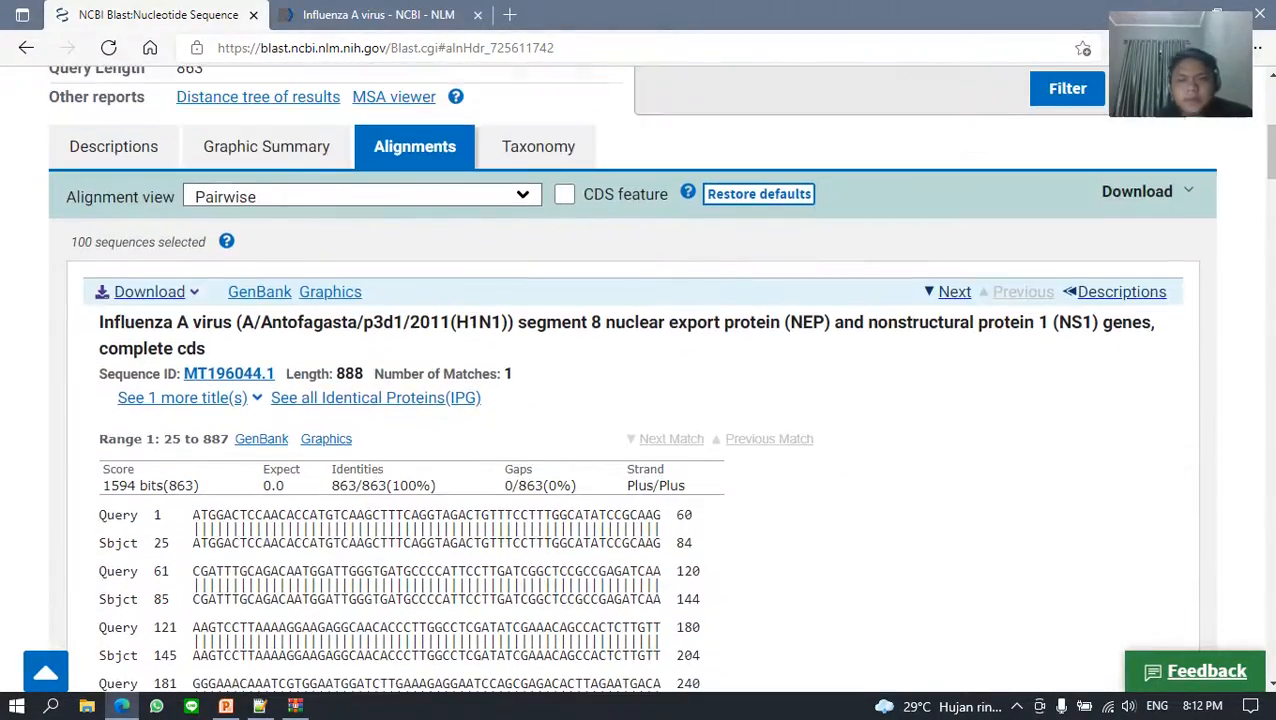
scroll(630, 385, "down", 2)
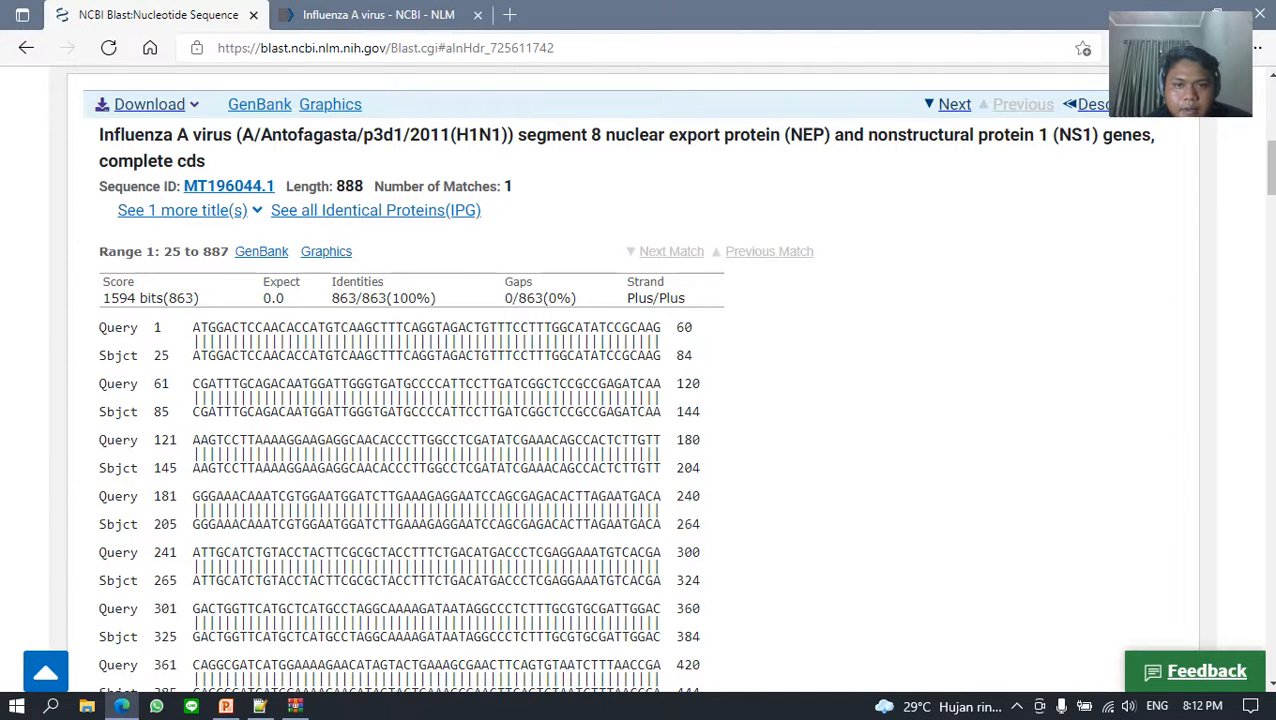
scroll(640, 400, "down", 10)
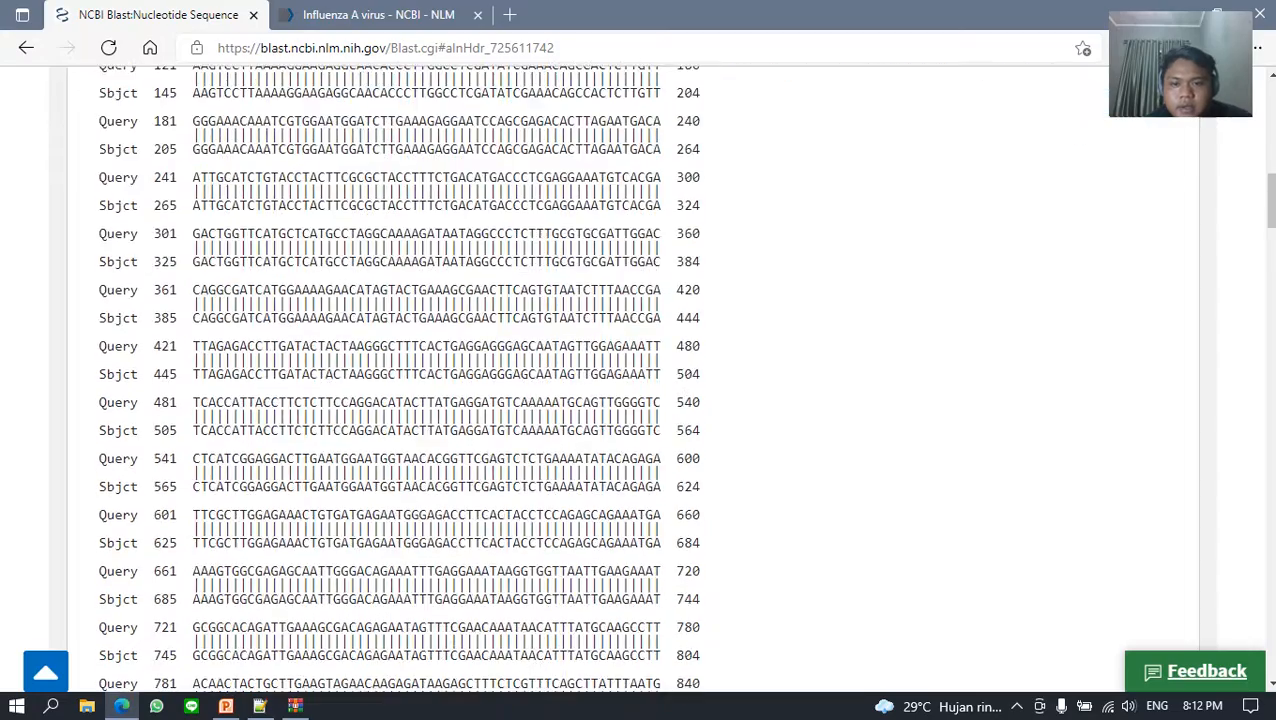
scroll(640, 400, "down", 9)
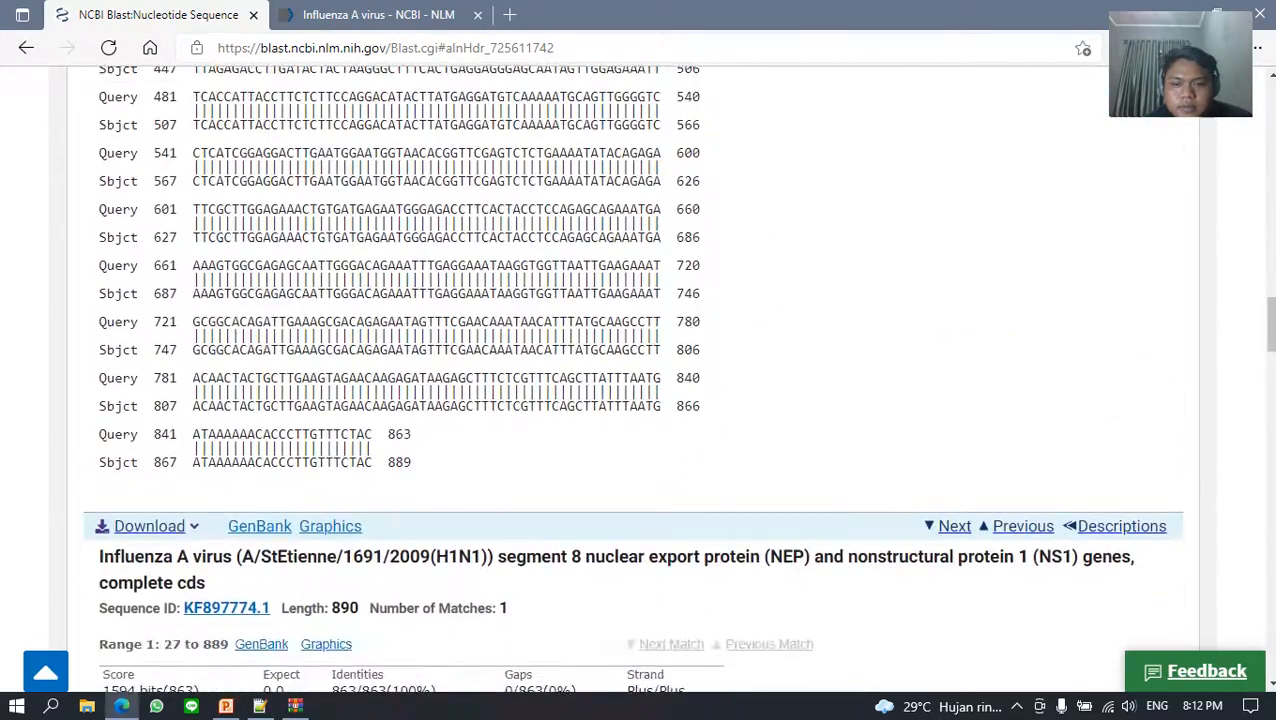
scroll(640, 400, "up", 20)
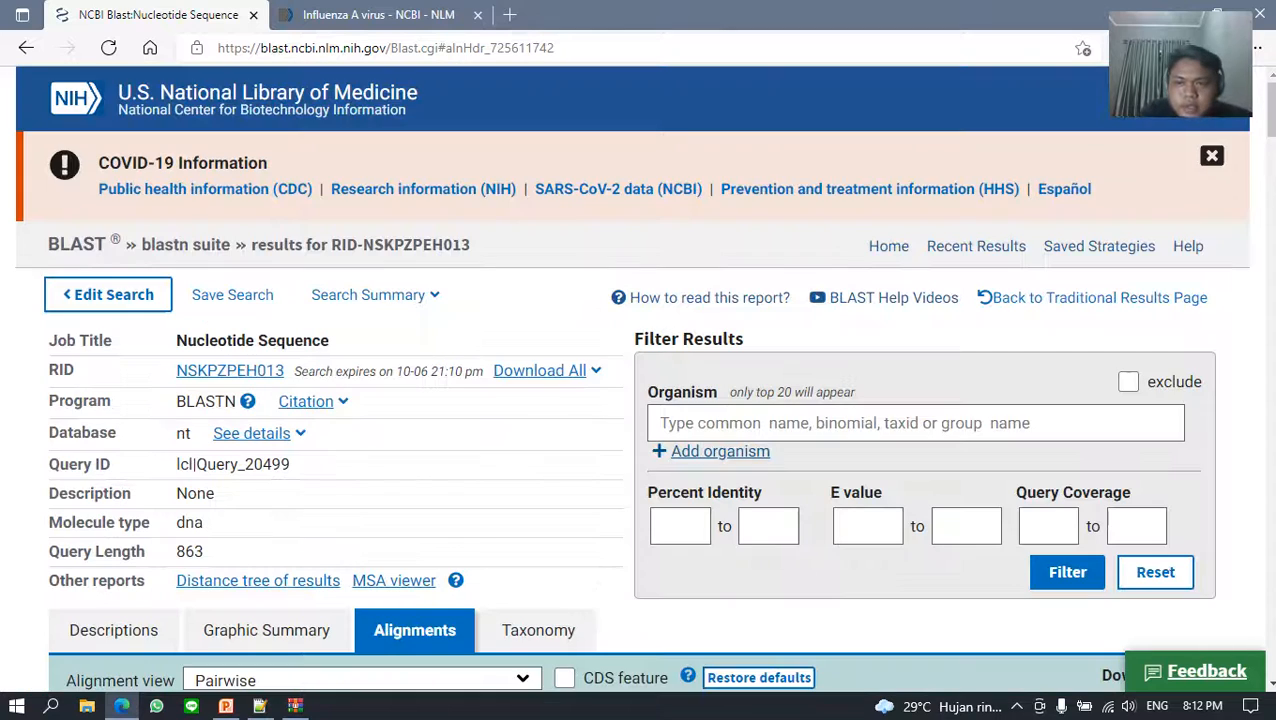
Step: Return to the BLAST home page and open Protein BLAST, then bring up protein.faa in Notepad++
left_click(84, 244)
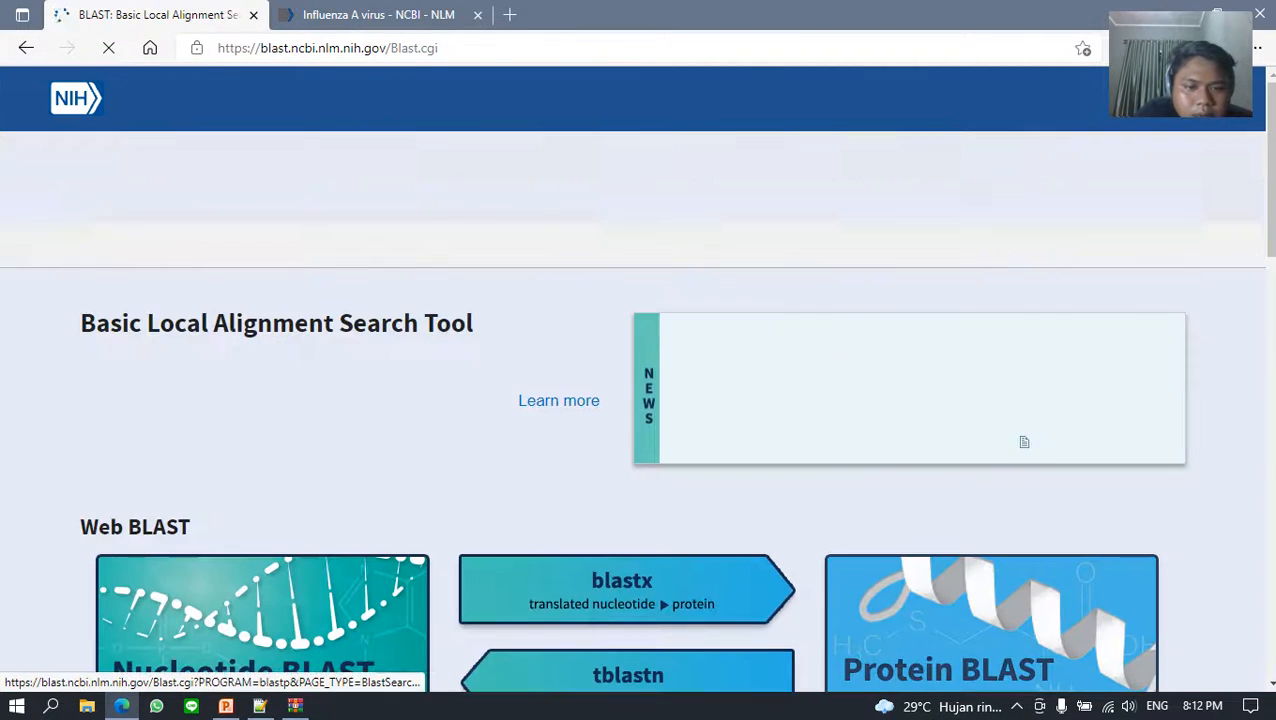
left_click(990, 620)
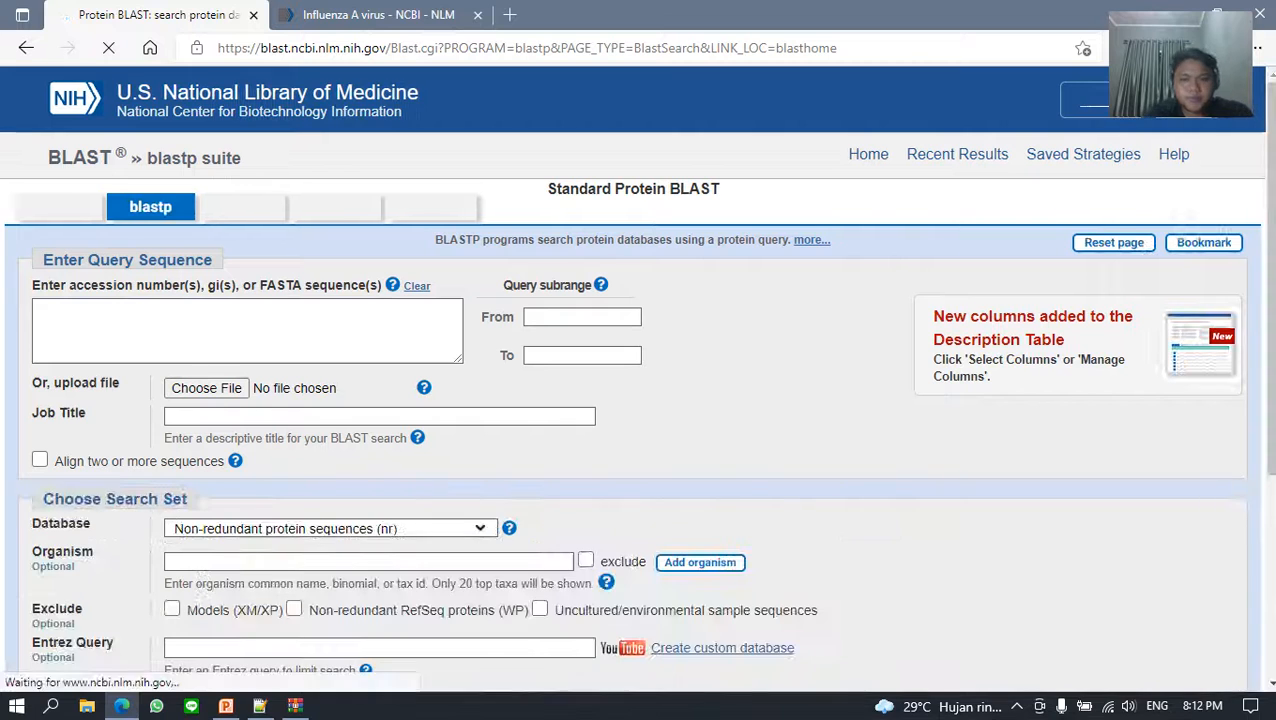
left_click(260, 706)
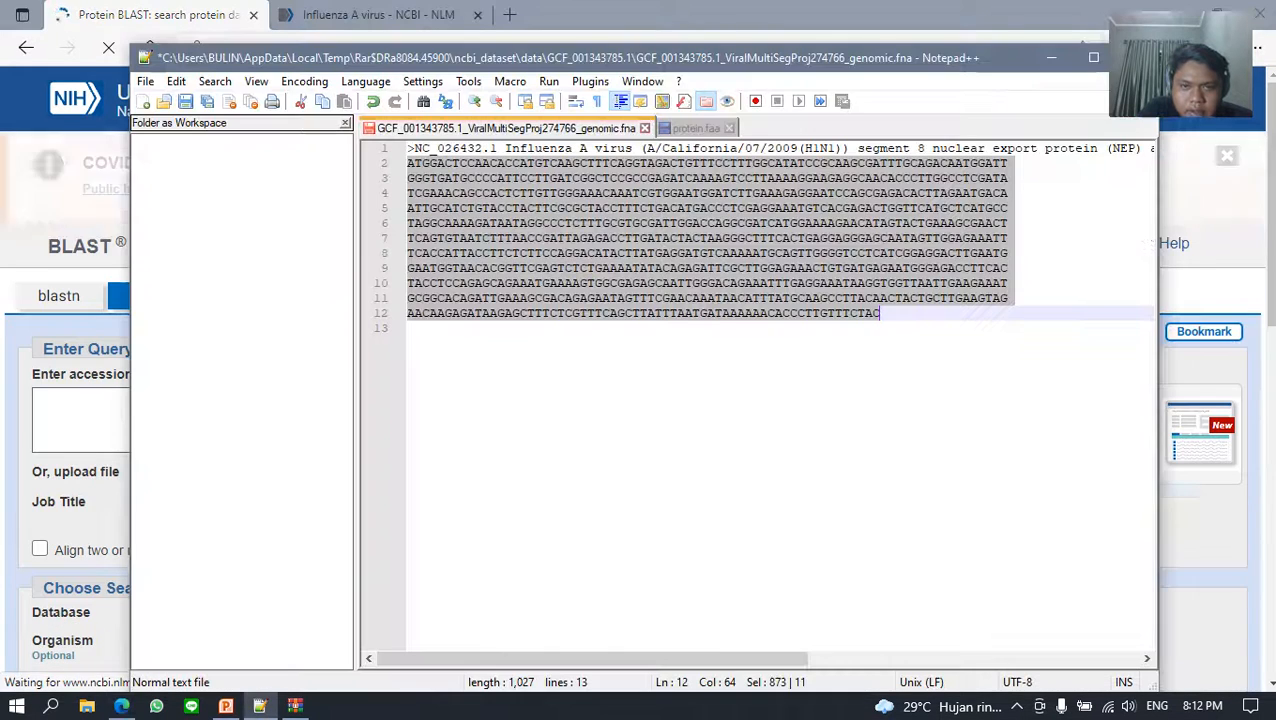
left_click(410, 329)
left_click(696, 128)
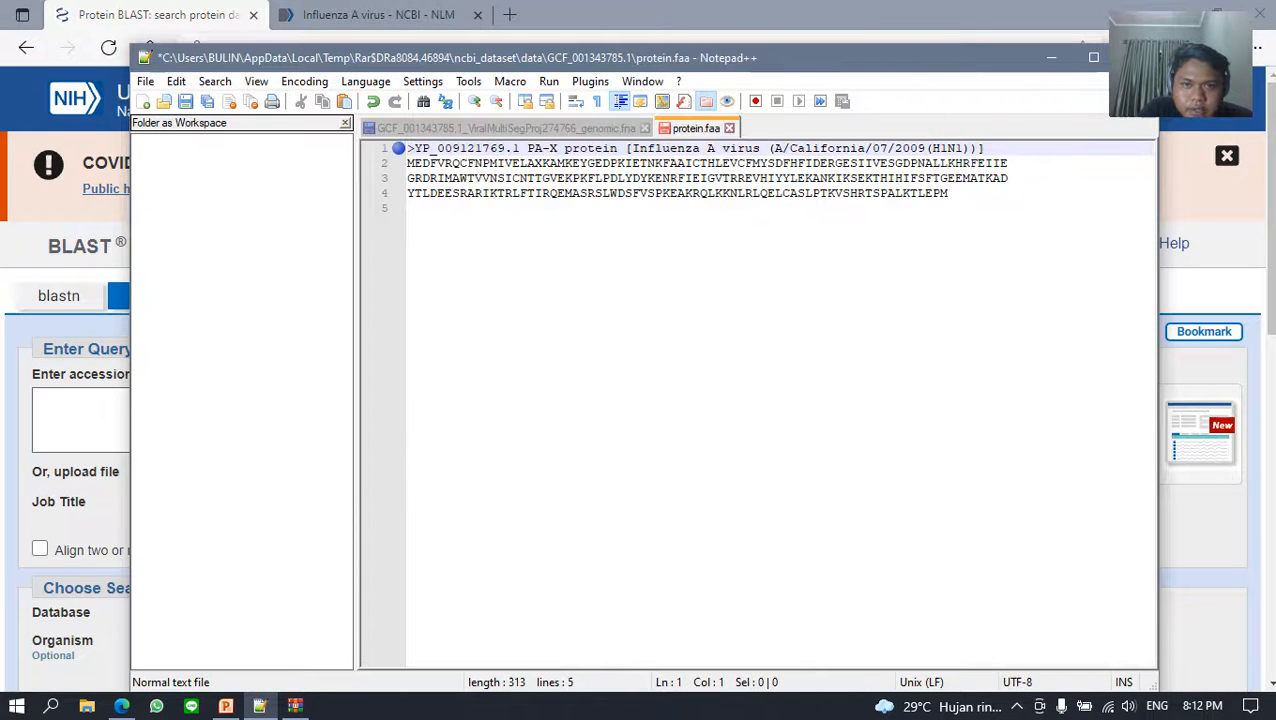
Step: Copy the PA-X protein sequence without its header from protein.faa and paste it as the blastp query in the browser
left_click_drag(408, 163, 955, 193)
key("ctrl+c")
key("alt+Tab")
key("ctrl+v")
Step: Run BLAST against Non-redundant protein sequences (nr) using blastp (protein-protein BLAST), and view the list of significant alignments
scroll(640, 400, "down", 1)
scroll(640, 400, "down", 2)
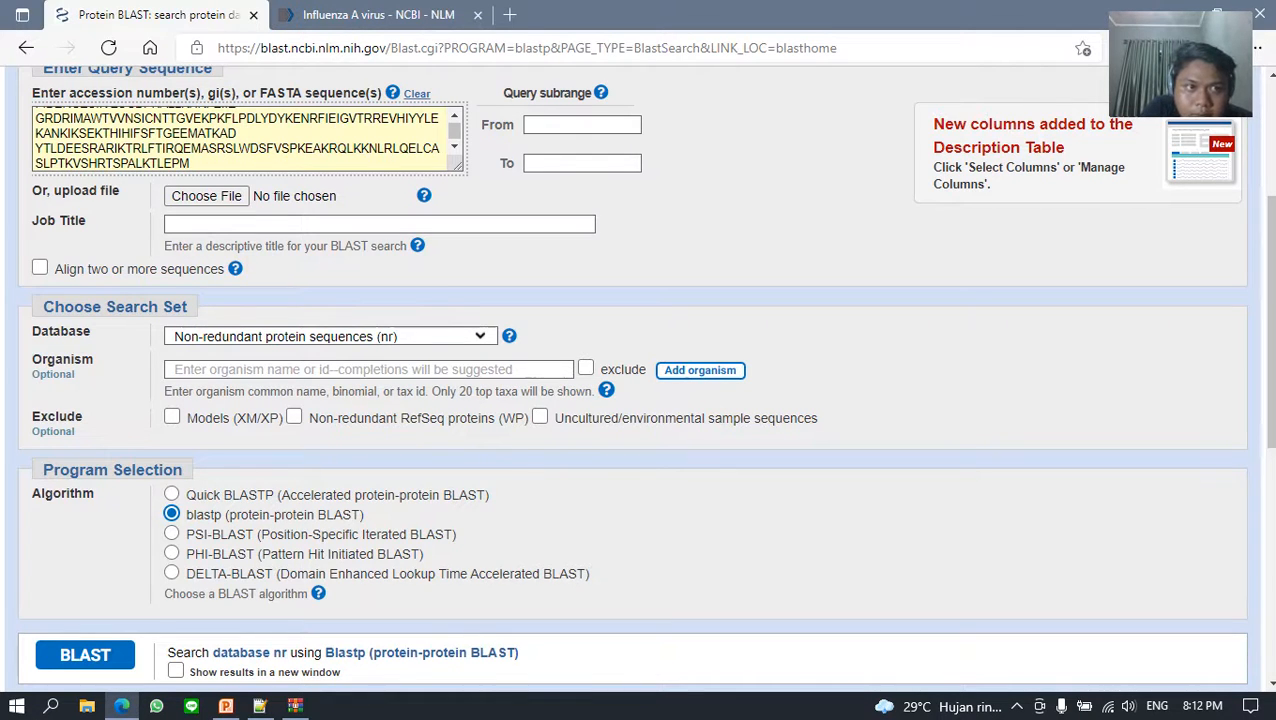
left_click(85, 655)
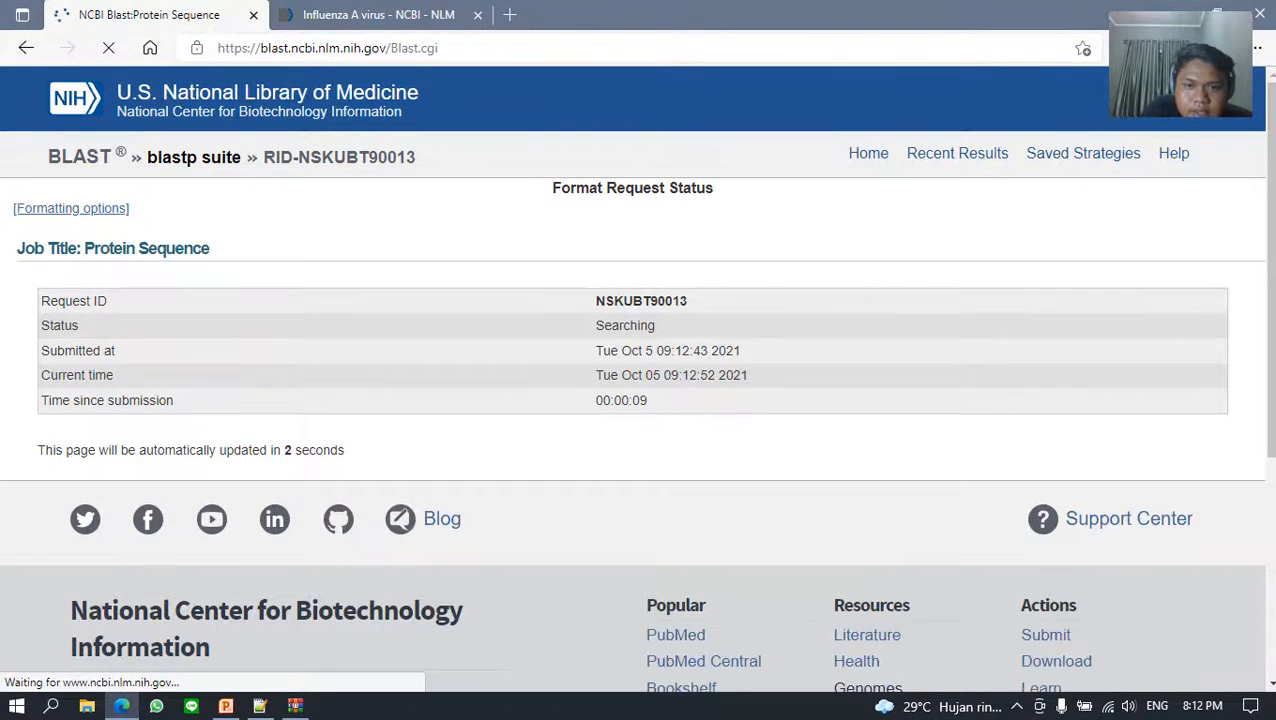
double_click(598, 325)
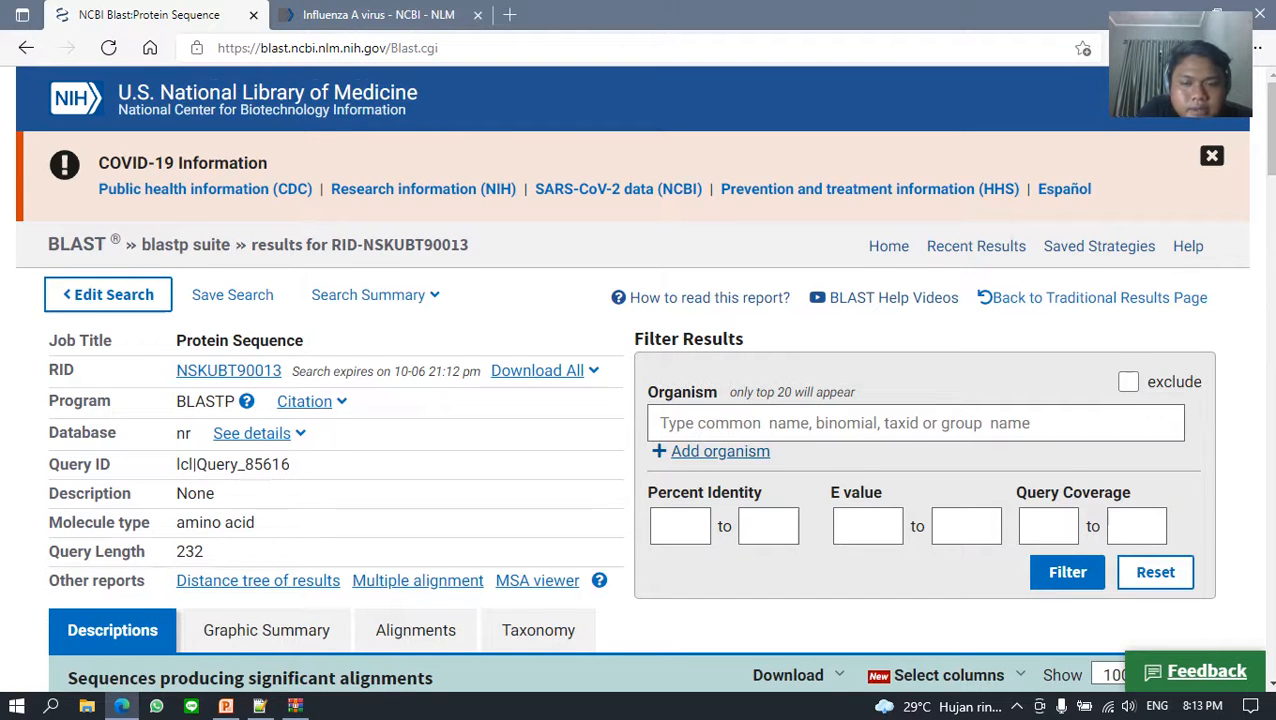
scroll(640, 400, "down", 3)
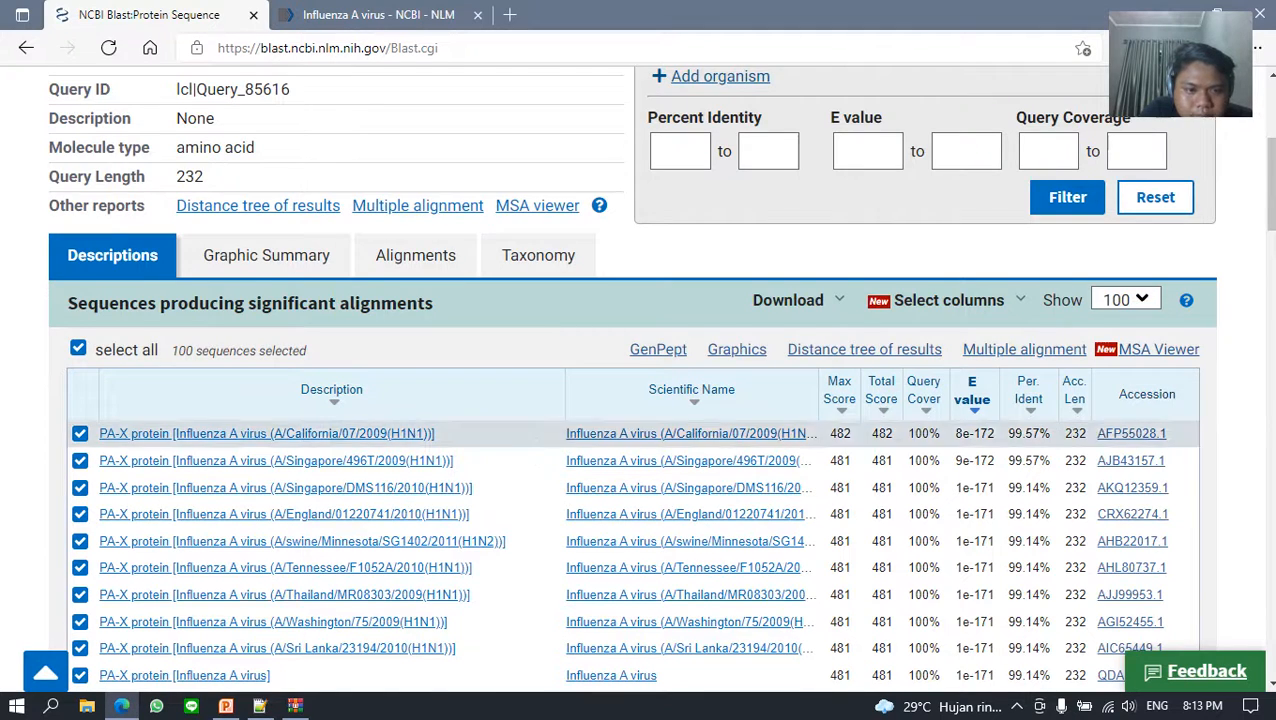
scroll(650, 400, "down", 2)
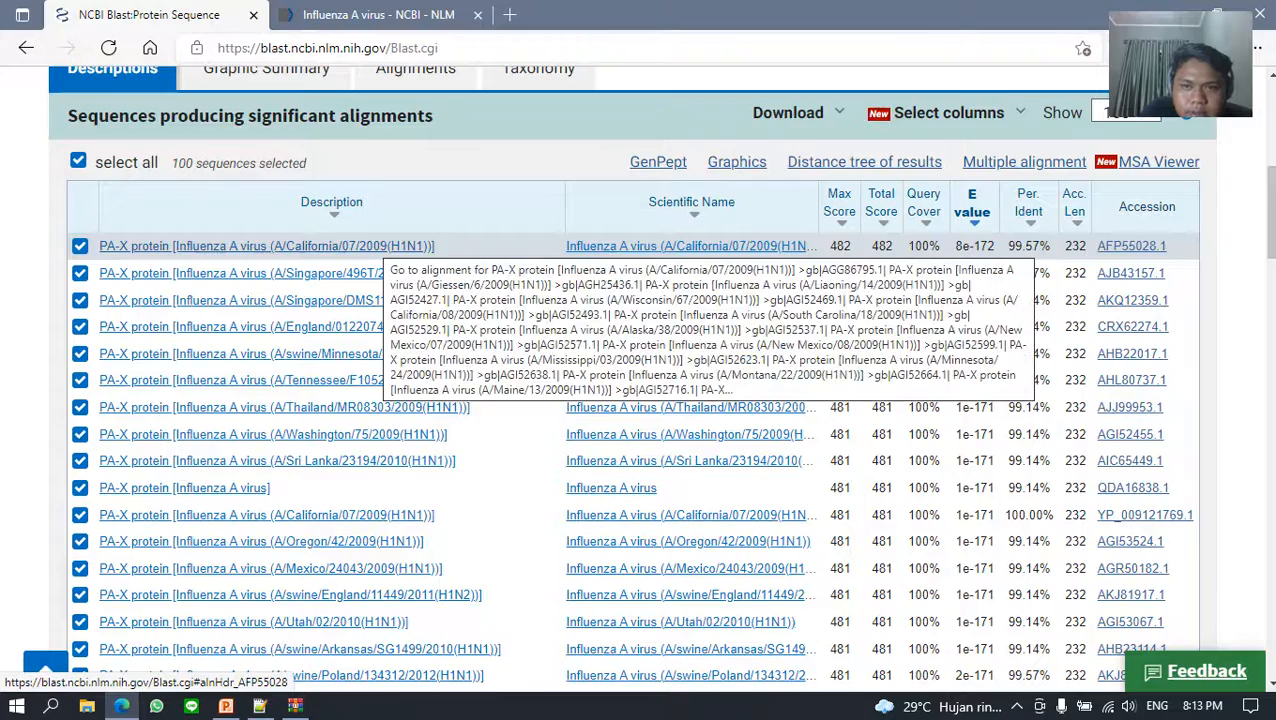
Step: Open the alignment of the first PA-X protein hit, A/California/07/2009(H1N1), and examine its identities, positives, gaps and residue matches
left_click(375, 246)
scroll(640, 380, "down", 1)
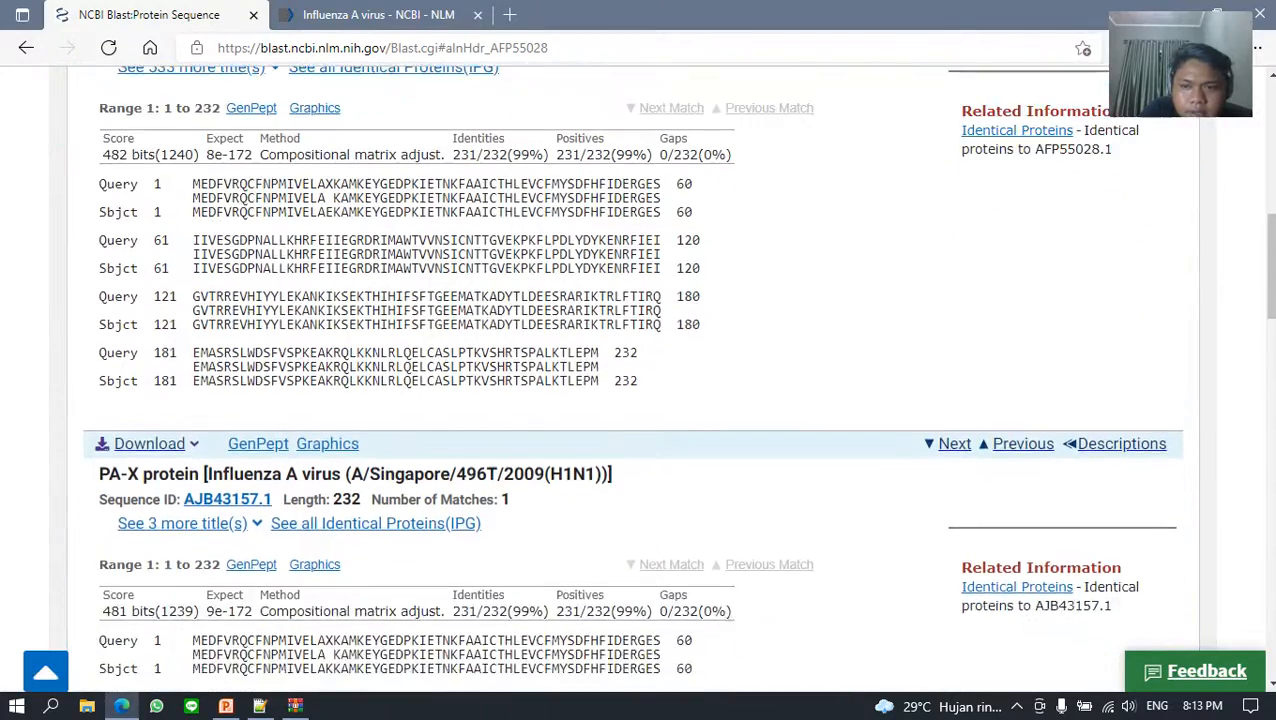
scroll(640, 380, "up", 3)
scroll(640, 380, "down", 3)
scroll(640, 380, "up", 2)
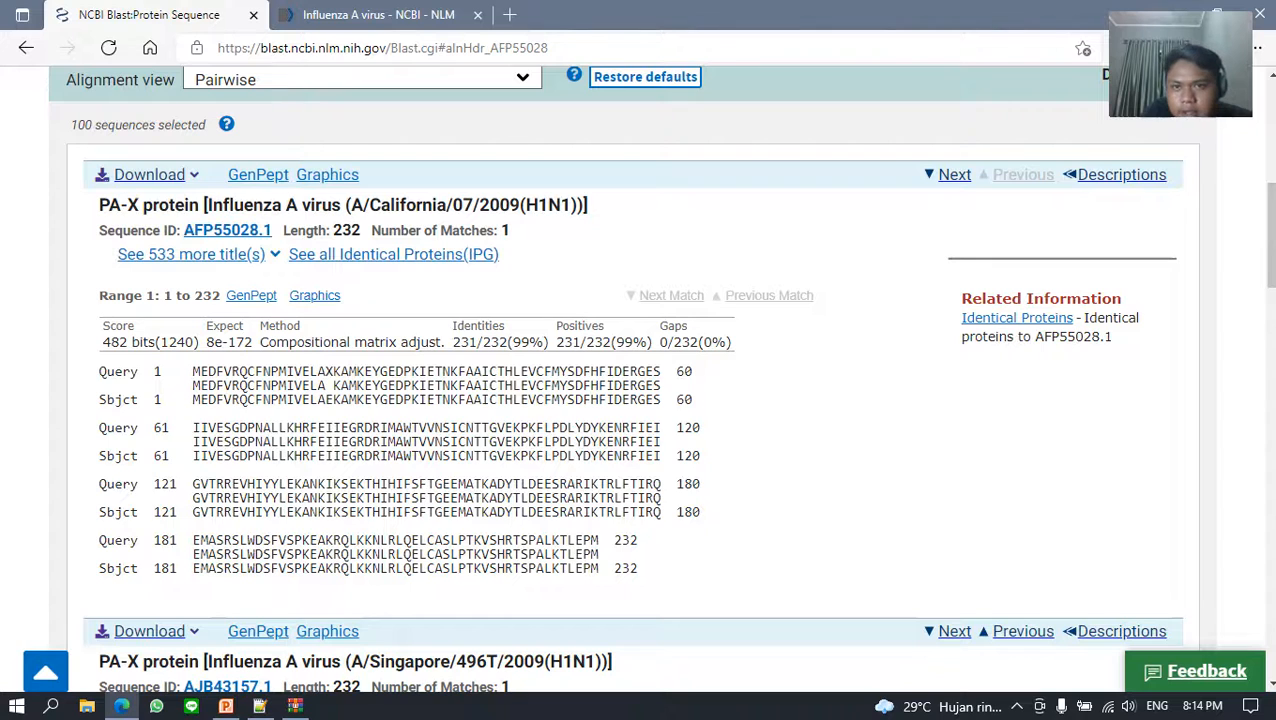
scroll(640, 380, "up", 2)
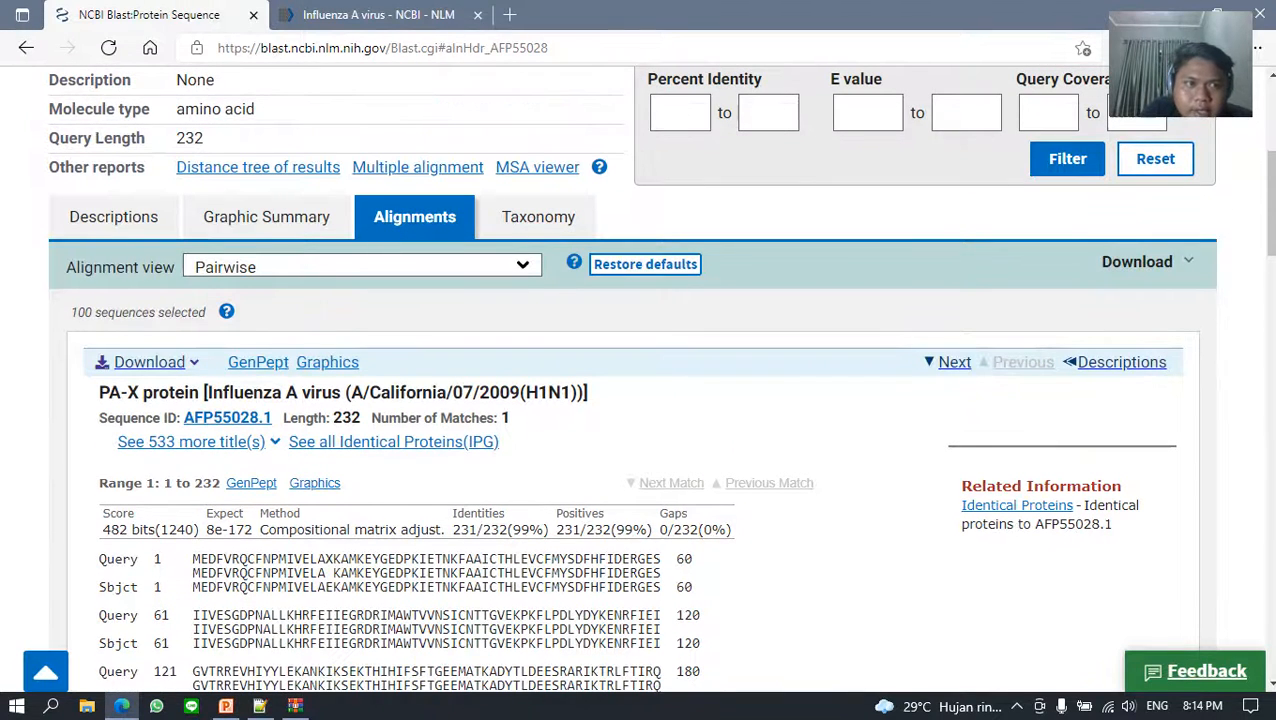